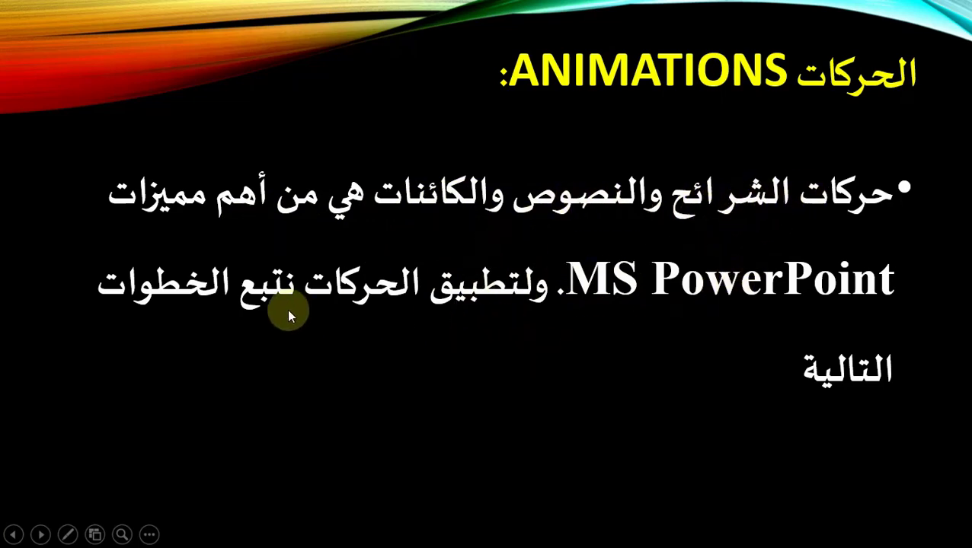
Advance the slideshow from the ANIMATIONS slide to the CUSTOM ANIMATION slide
left_click(665, 360)
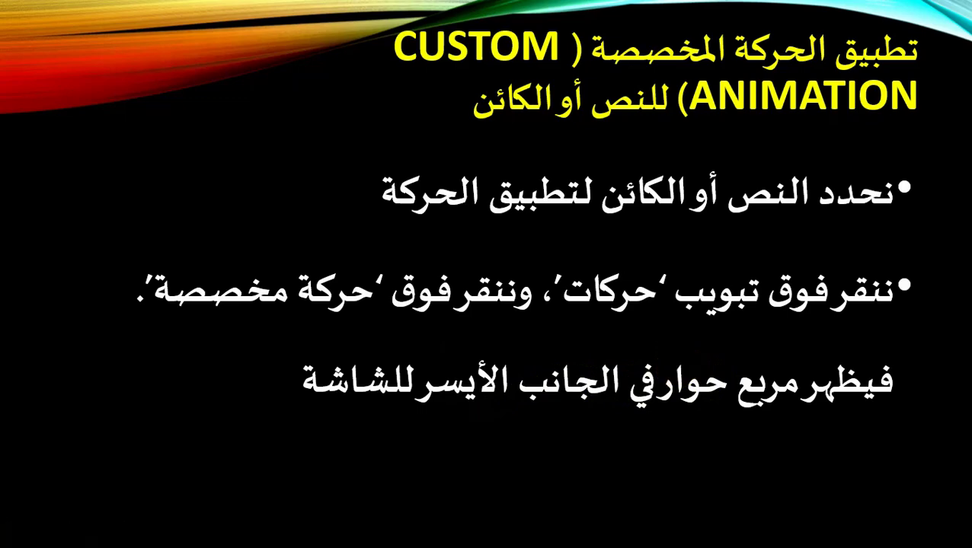
Page forward through the effect-group and instruction slides, returning to the direction-and-speed slide
key("Right")
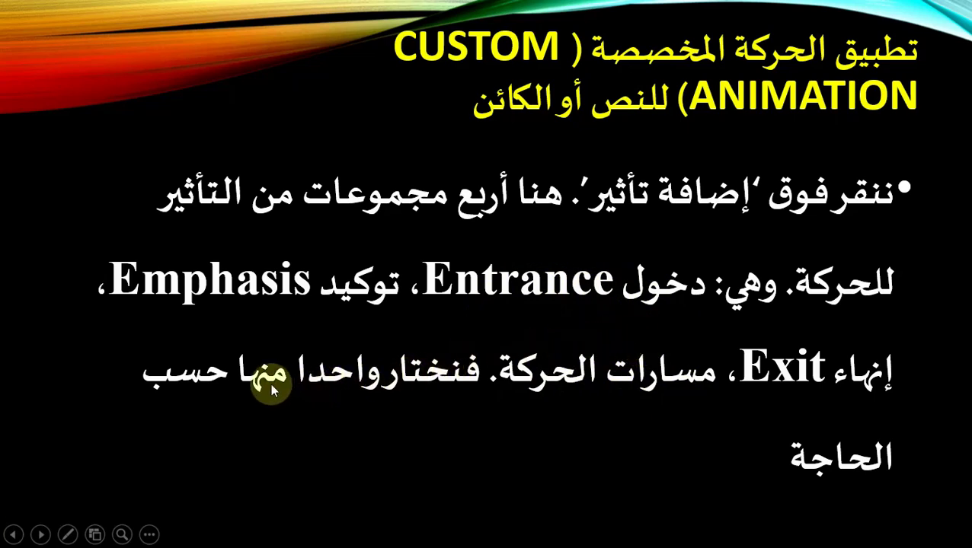
left_click(394, 408)
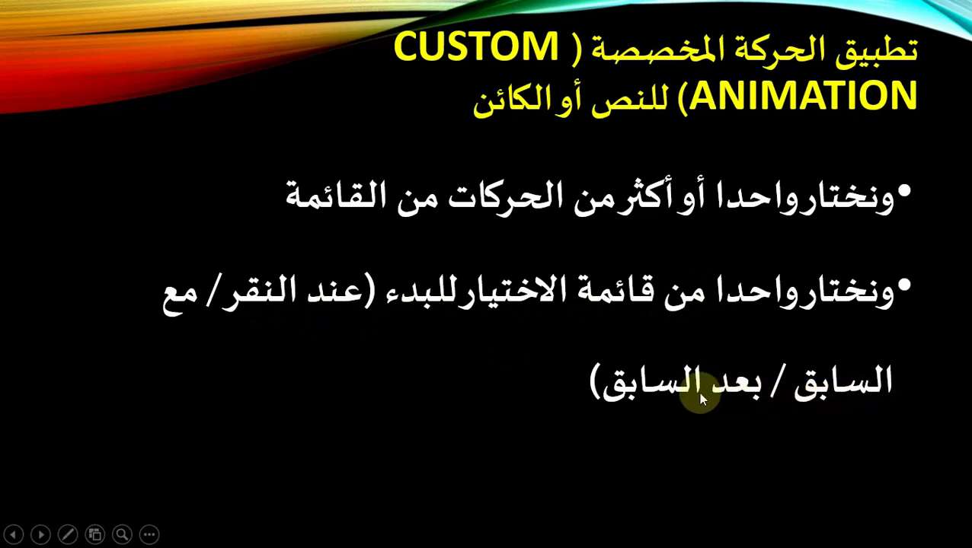
left_click(594, 397)
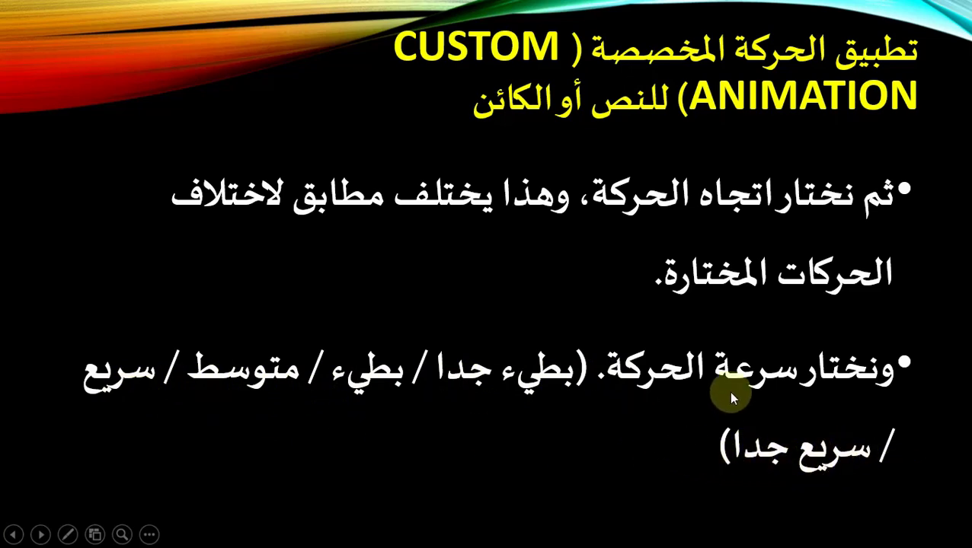
left_click(667, 411)
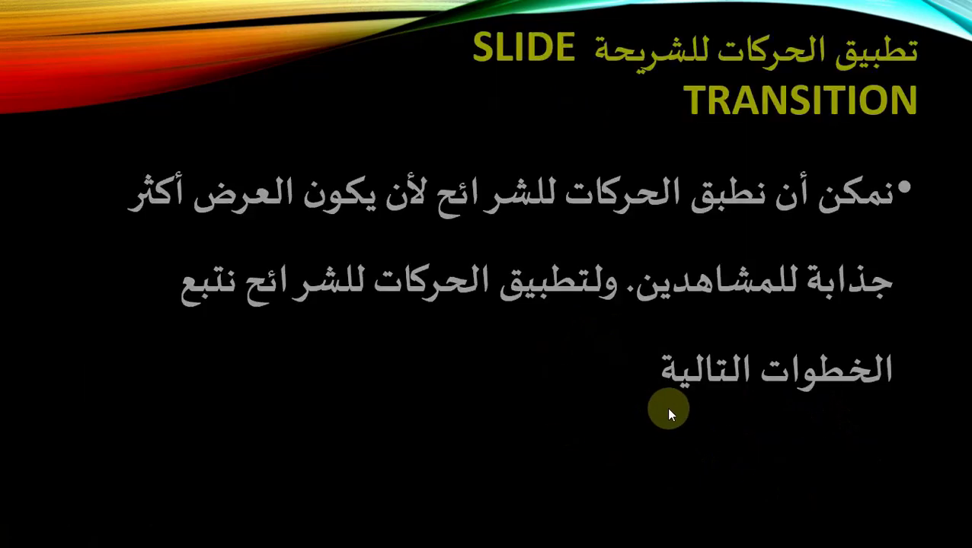
key("Left")
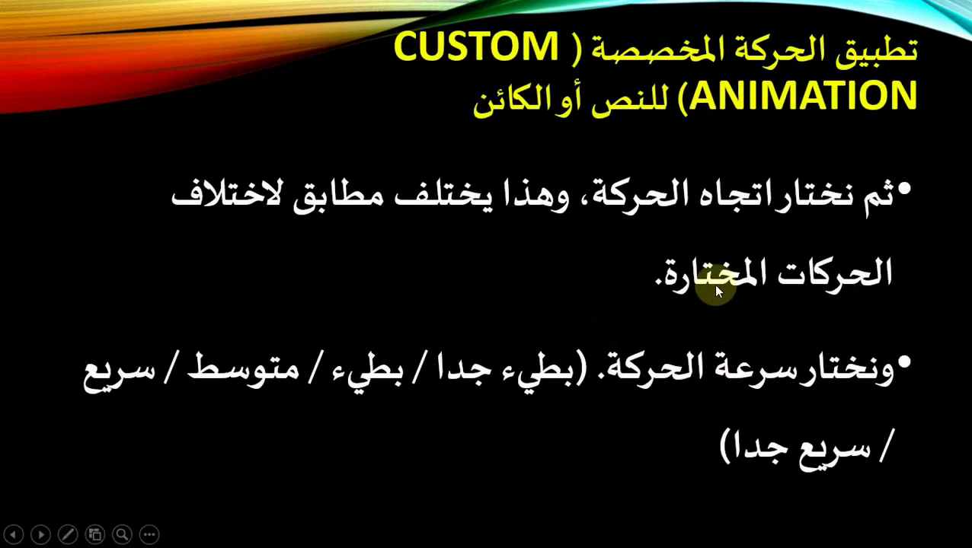
Switch to the presentation editing window and type the slide 2 title كلية
key("alt+Tab")
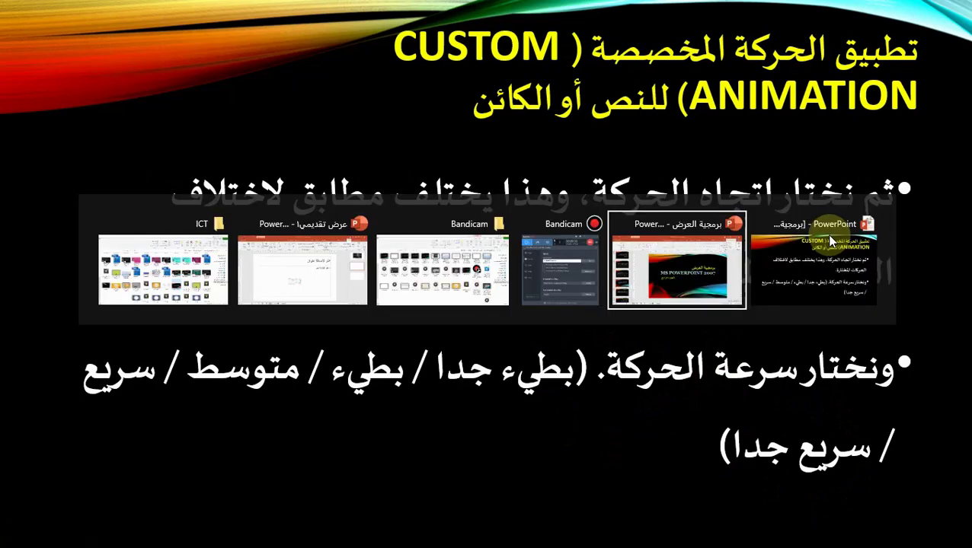
key("Tab")
key("Tab")
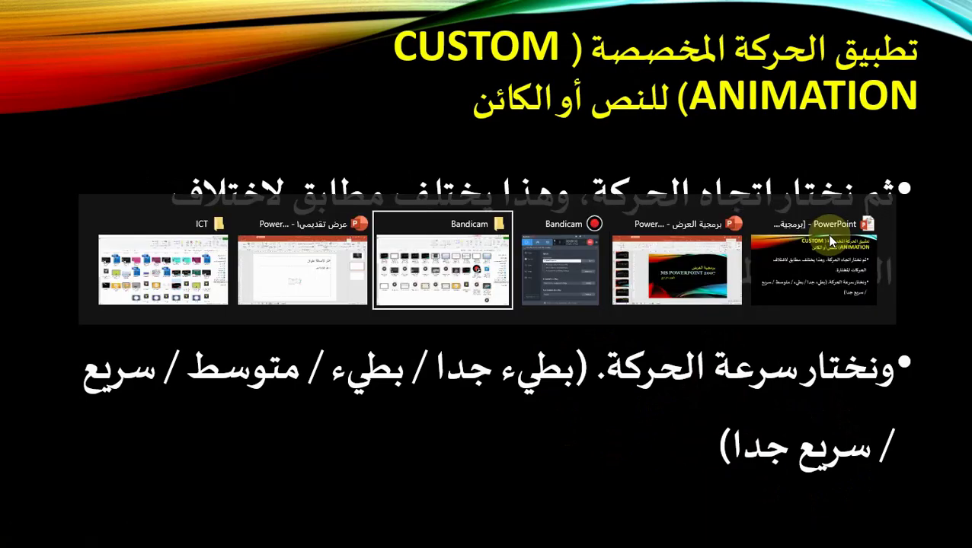
key("Tab")
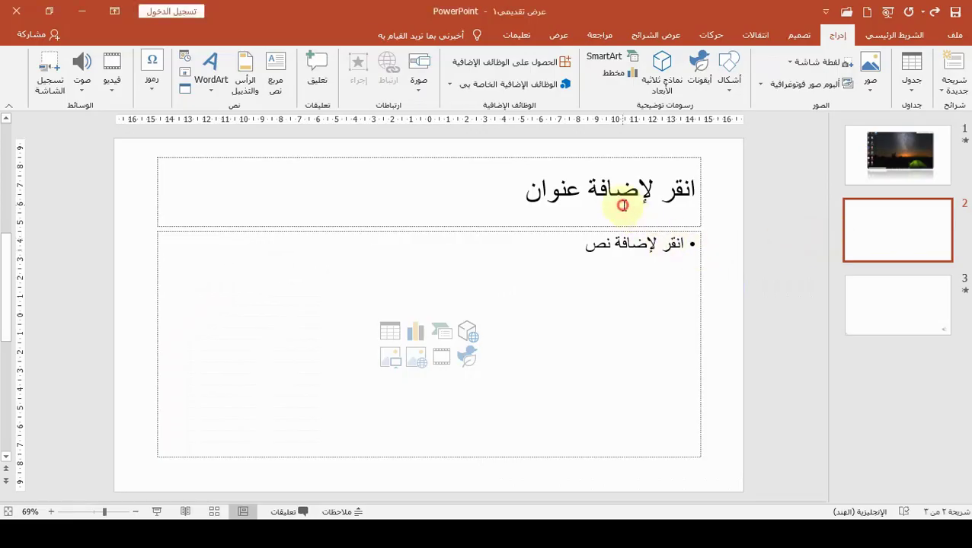
left_click(622, 205)
key("alt+shift")
type("ك")
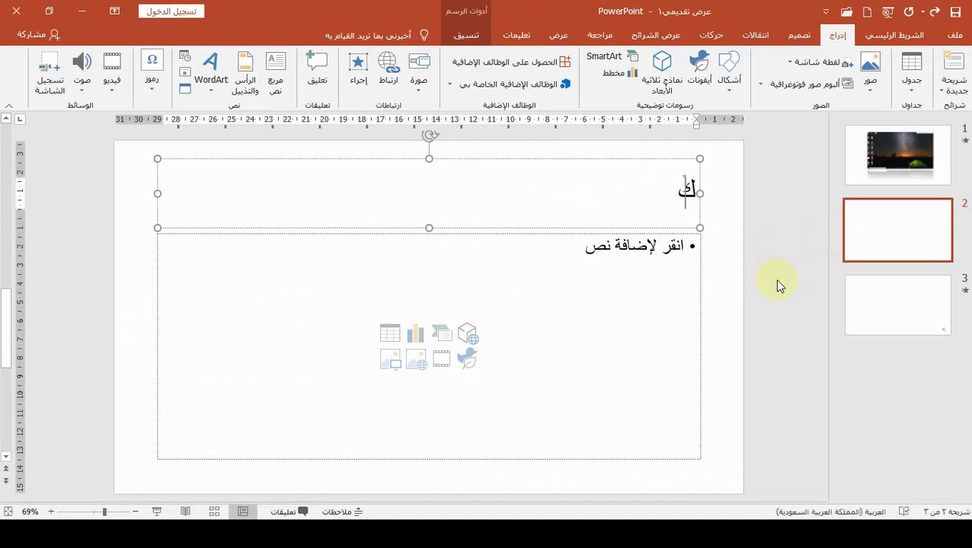
type("لية")
Make the title كلية a larger font size and bold
key("ctrl+a")
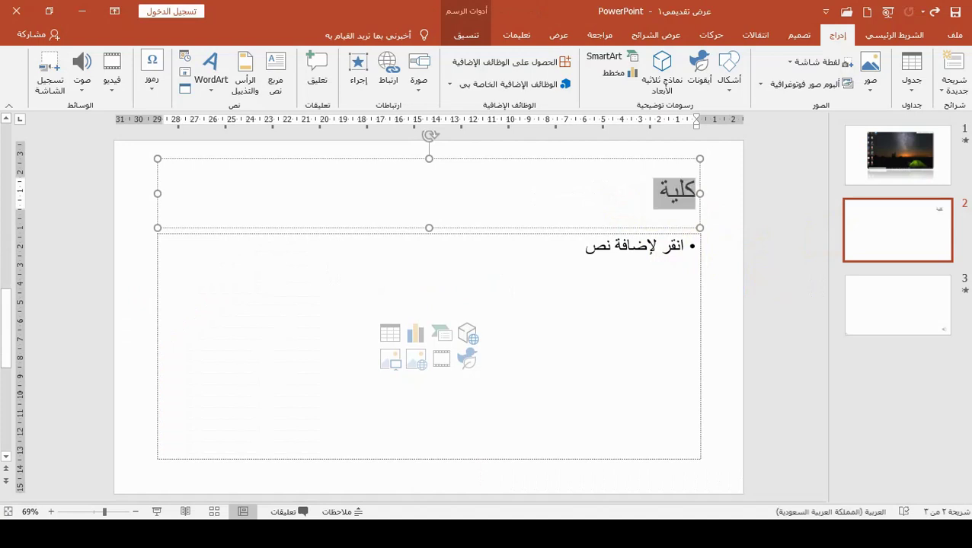
key("ctrl+bracketright")
key("ctrl+bracketright")
key("ctrl+bracketright")
key("ctrl+b")
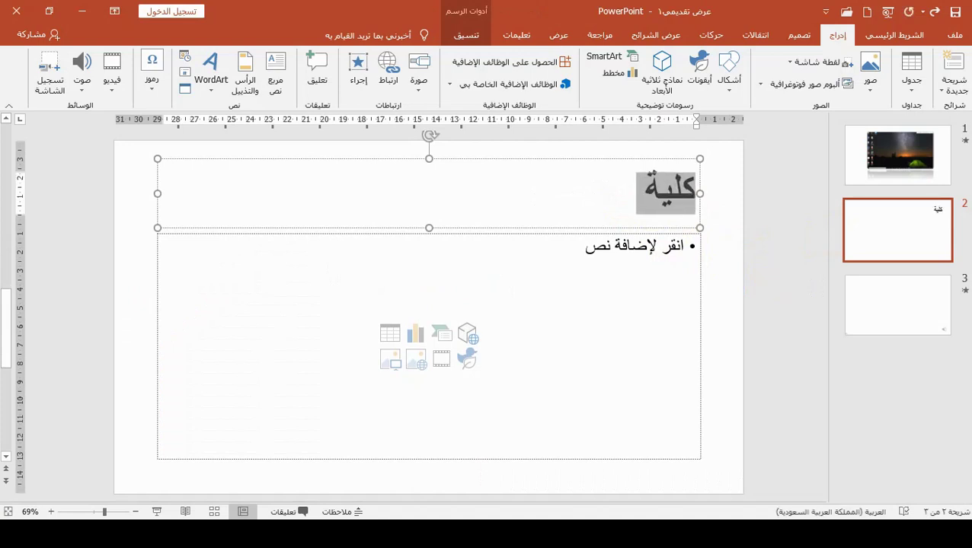
Select the كلية title box as a whole object
left_click(758, 246)
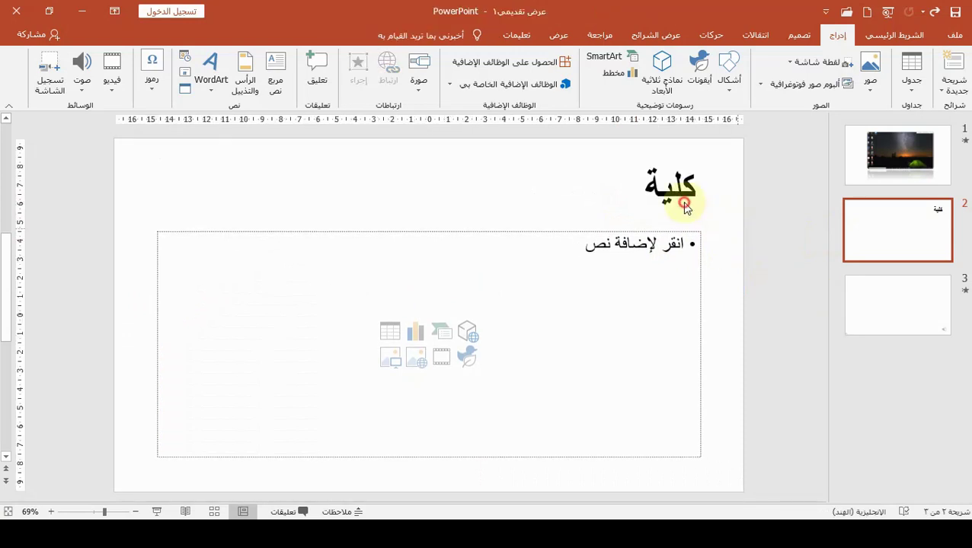
left_click(648, 204)
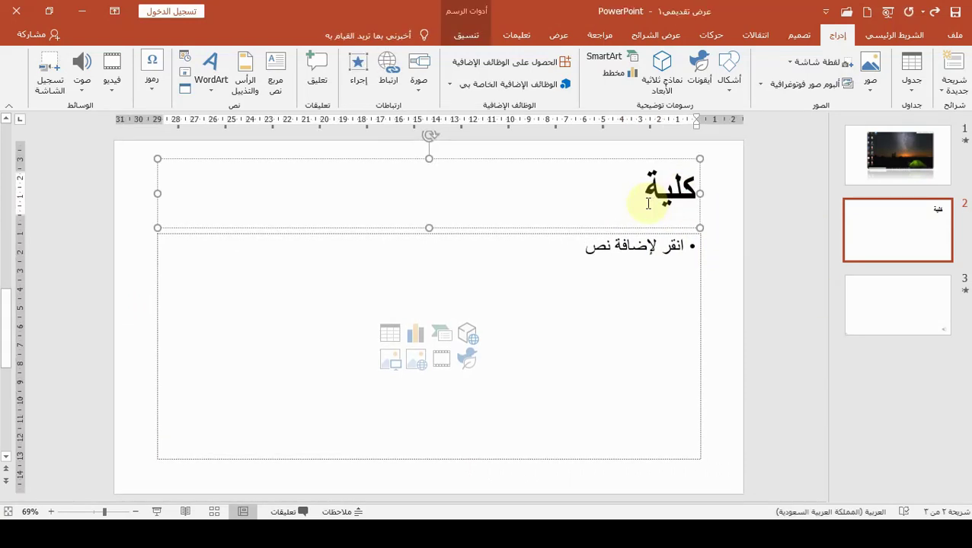
left_click(587, 158)
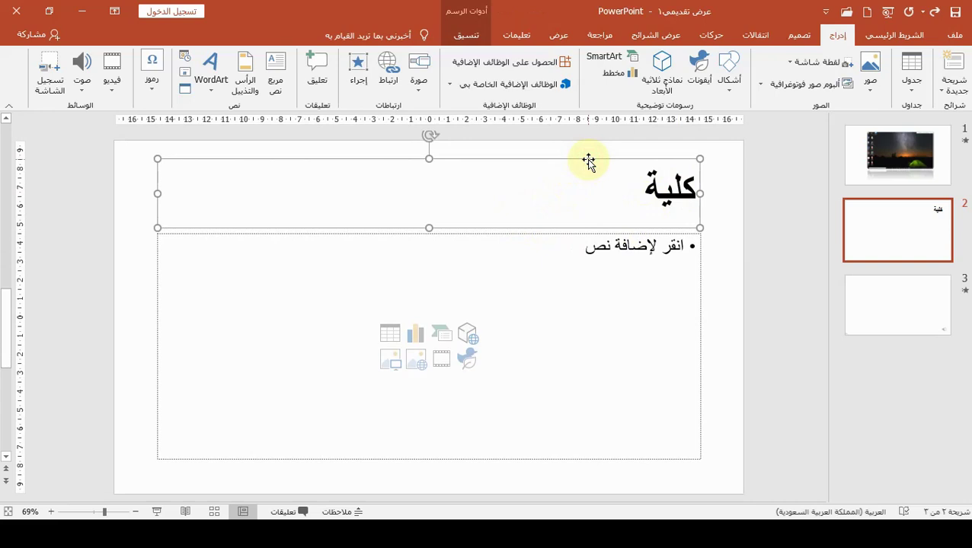
left_click(659, 194)
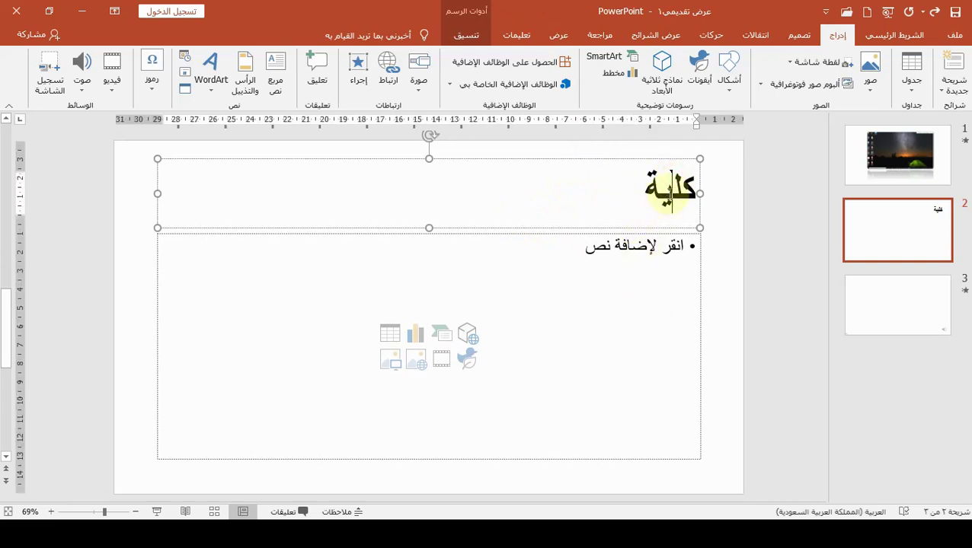
double_click(682, 179)
left_click(685, 192)
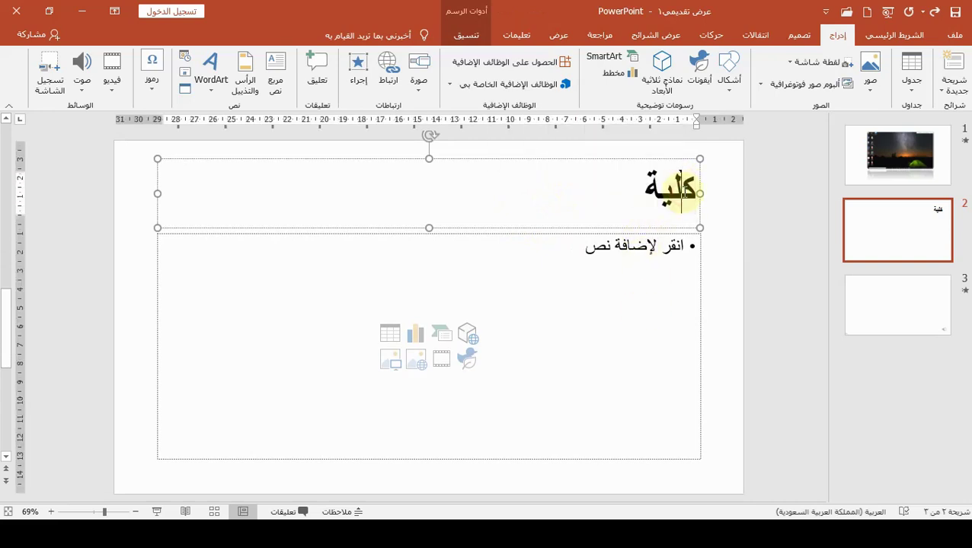
left_click(679, 159)
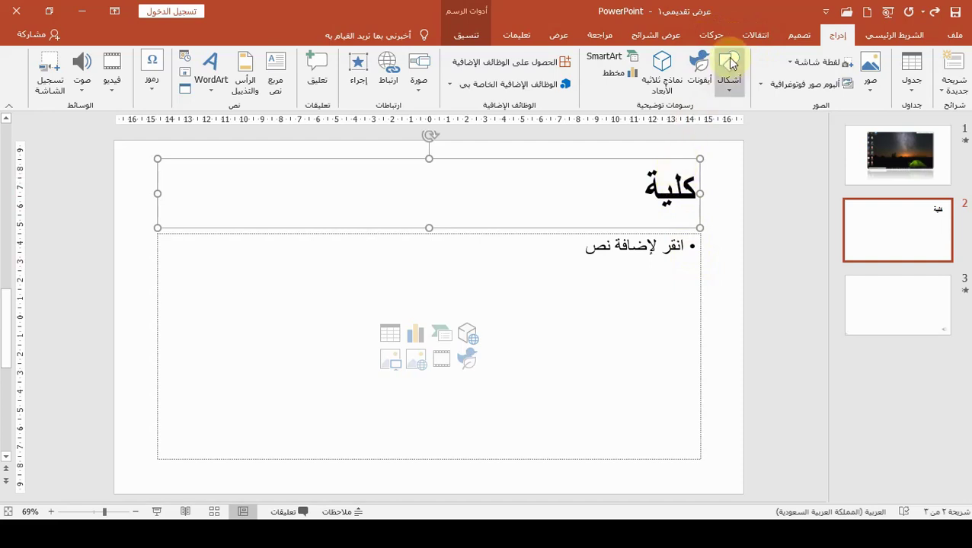
Apply the دولاب (Wheel) entrance effect to the title كلية from the full effects gallery
left_click(714, 42)
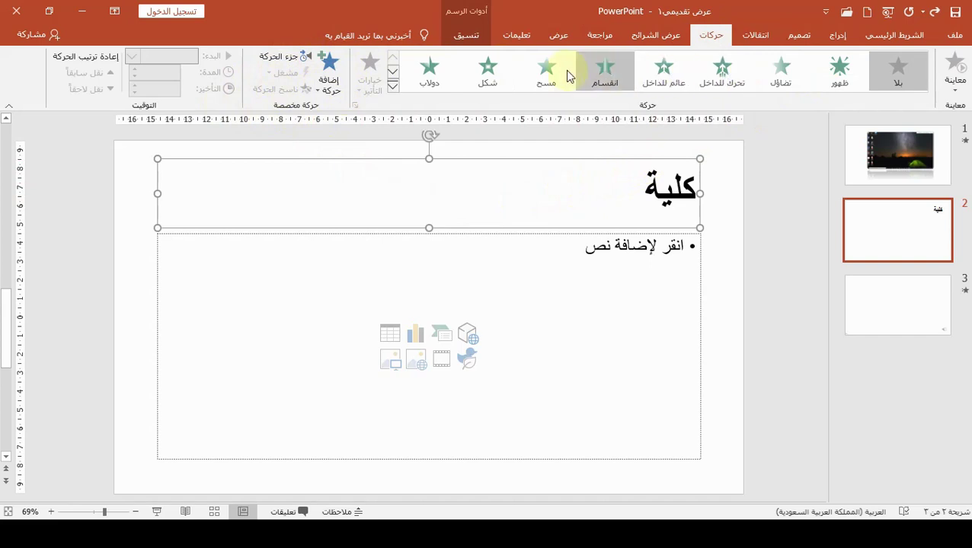
left_click(393, 86)
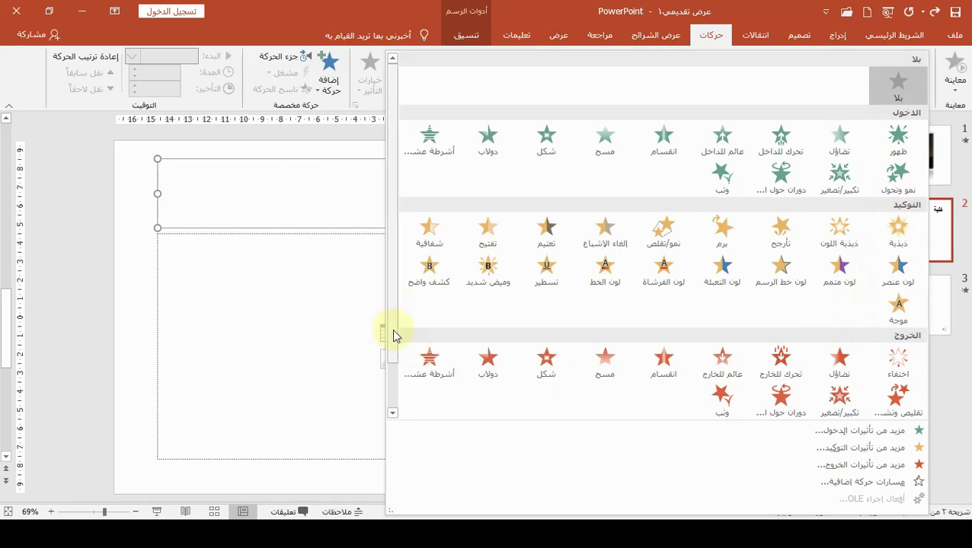
left_click(393, 413)
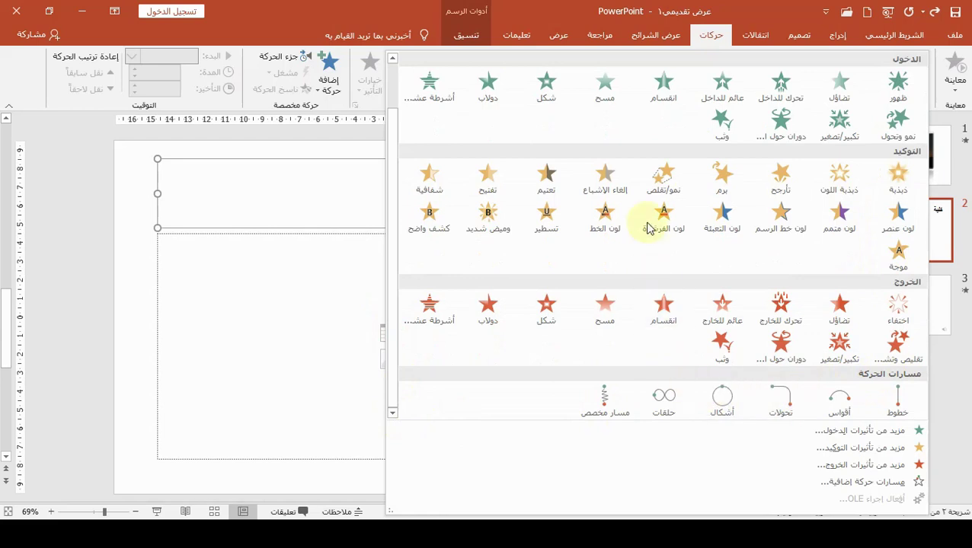
scroll(706, 135, "up", 1)
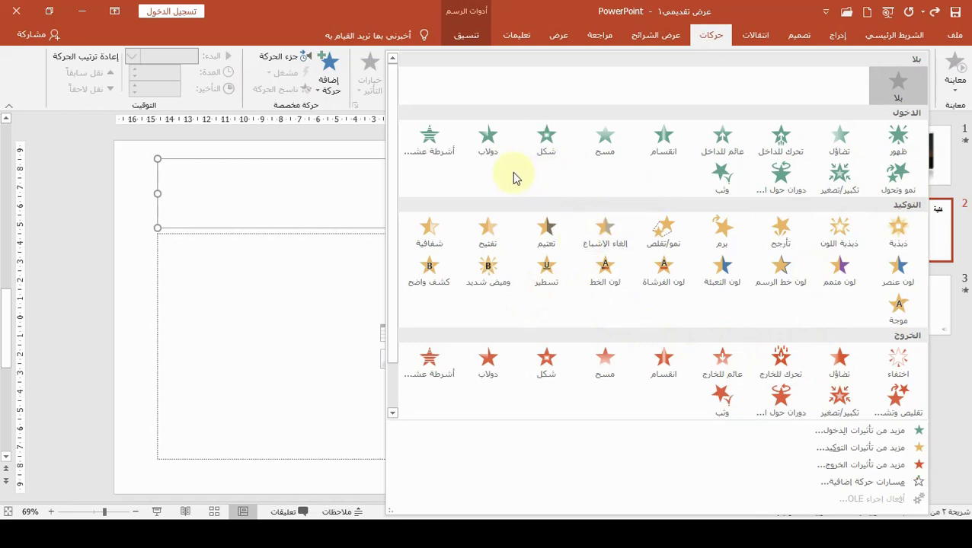
left_click(486, 147)
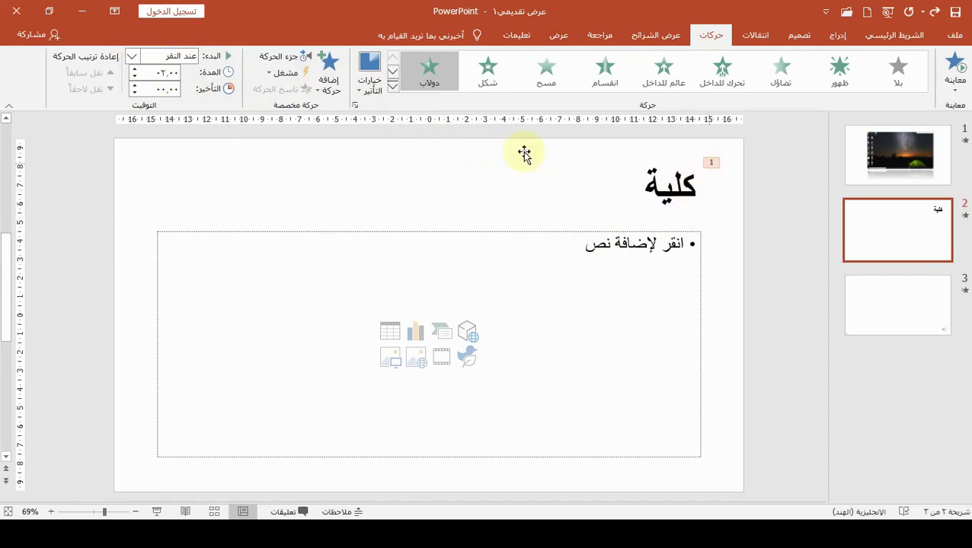
Open the Animation Pane showing the title's Wheel effect as animation 1
left_click(338, 82)
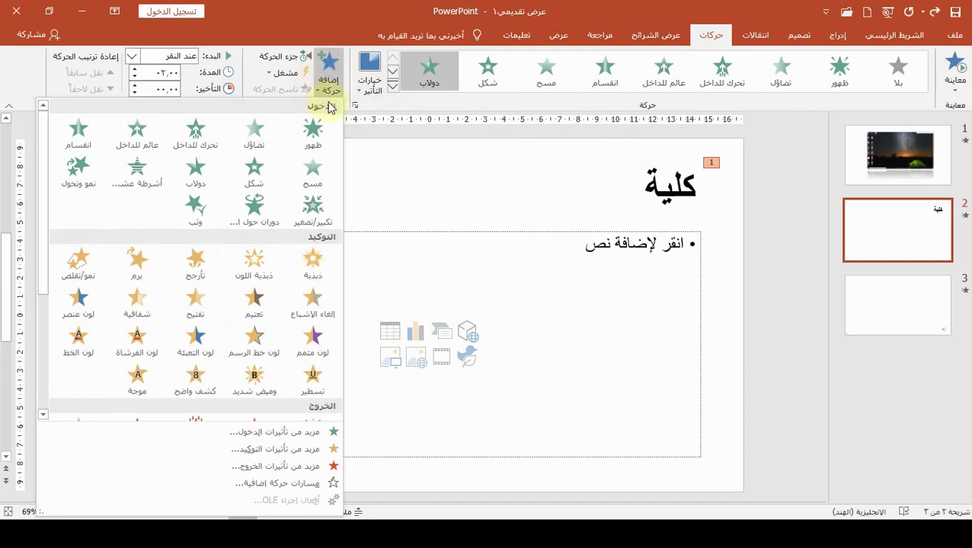
left_click(393, 86)
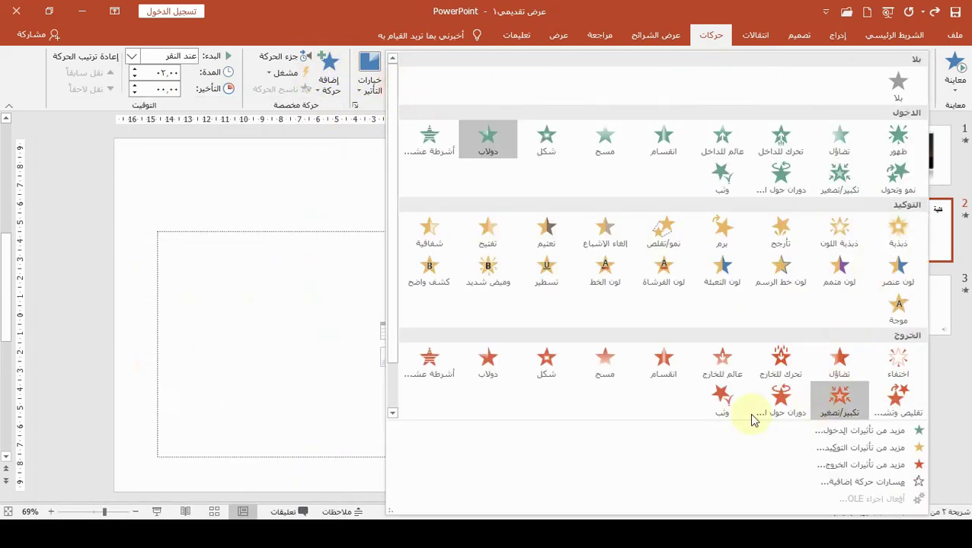
left_click(373, 146)
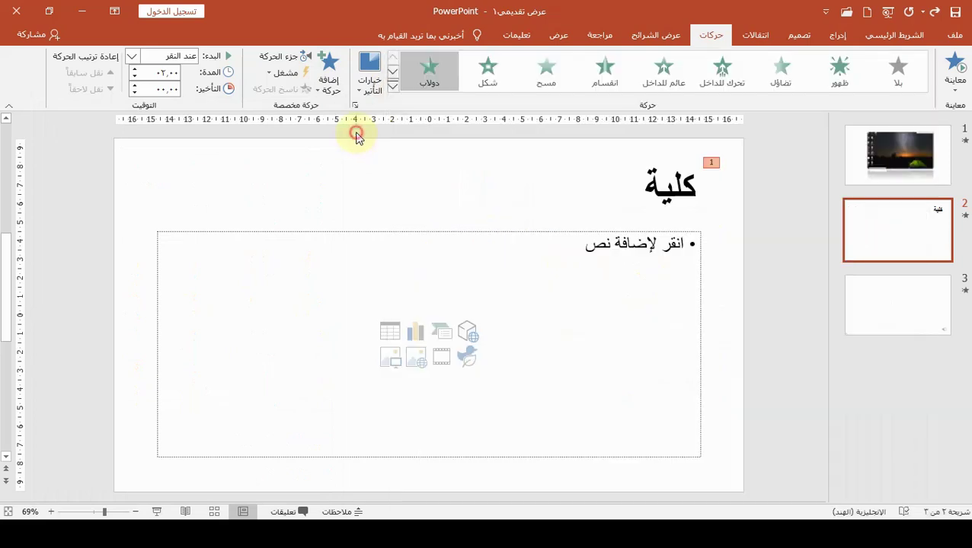
left_click(267, 55)
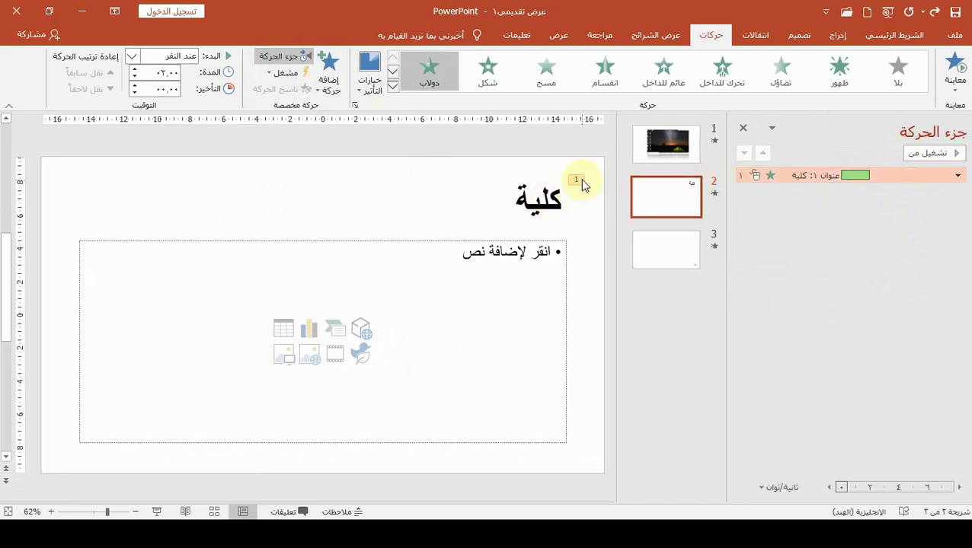
left_click(549, 199)
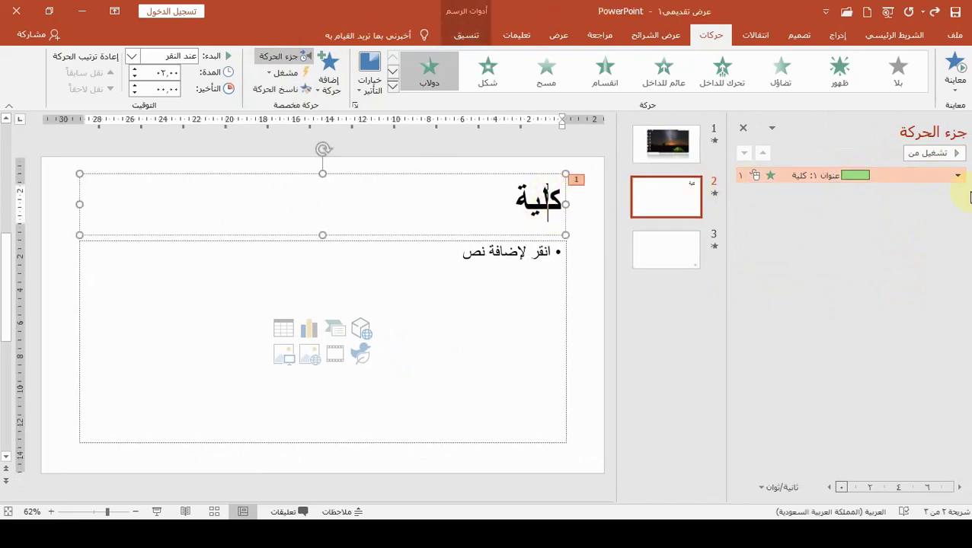
mouse_move(862, 177)
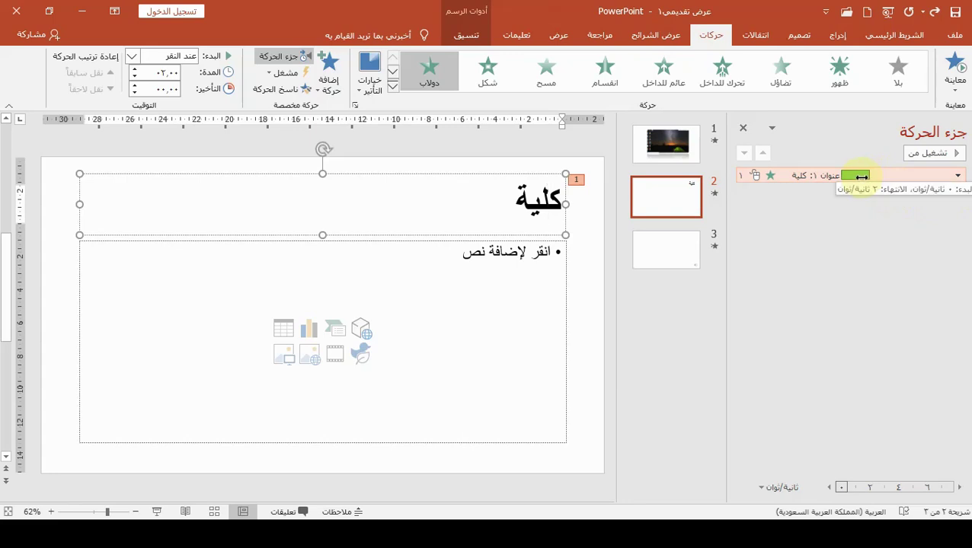
left_click(862, 177)
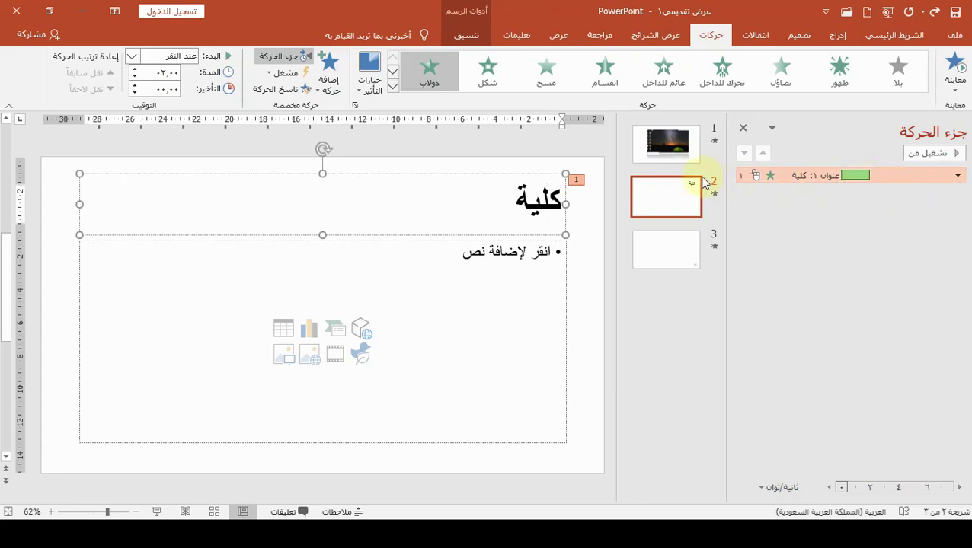
left_click(131, 58)
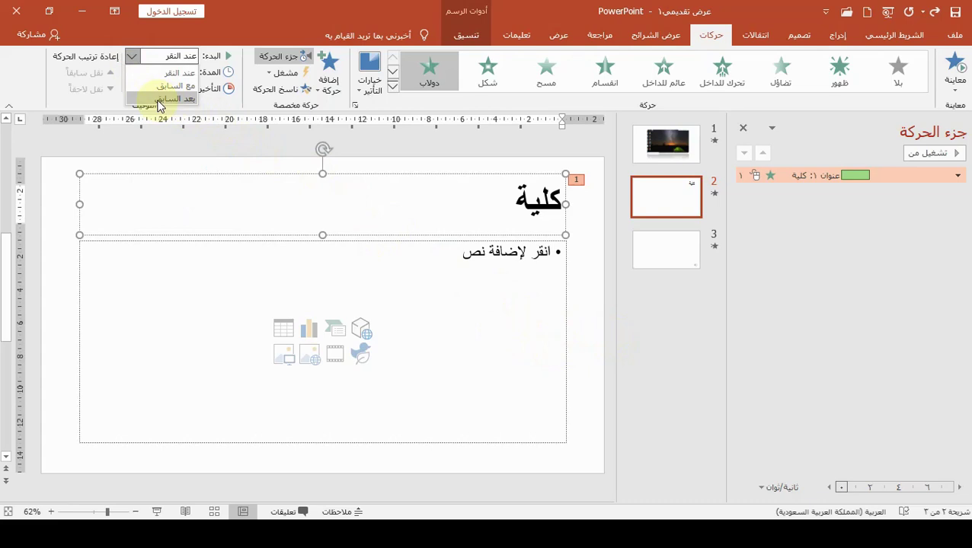
left_click(546, 202)
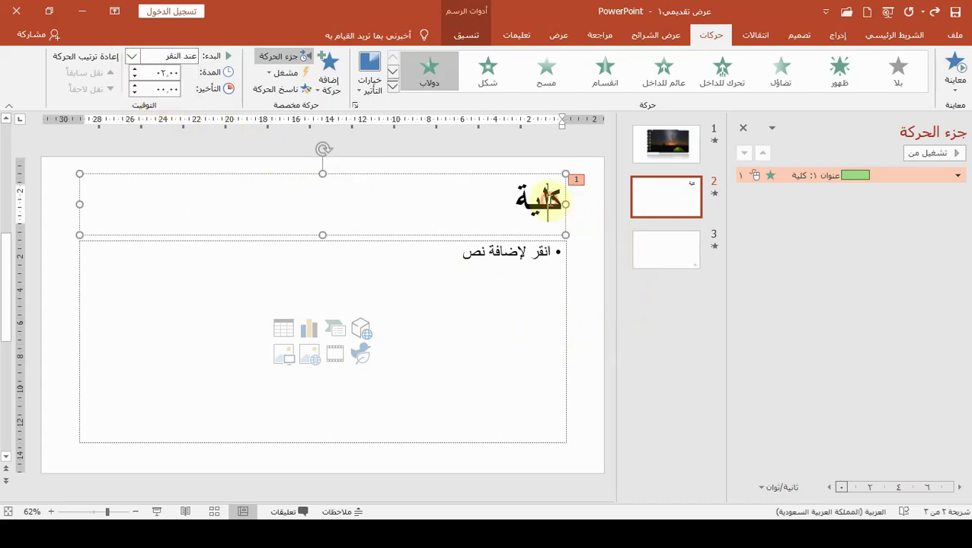
left_click(539, 174)
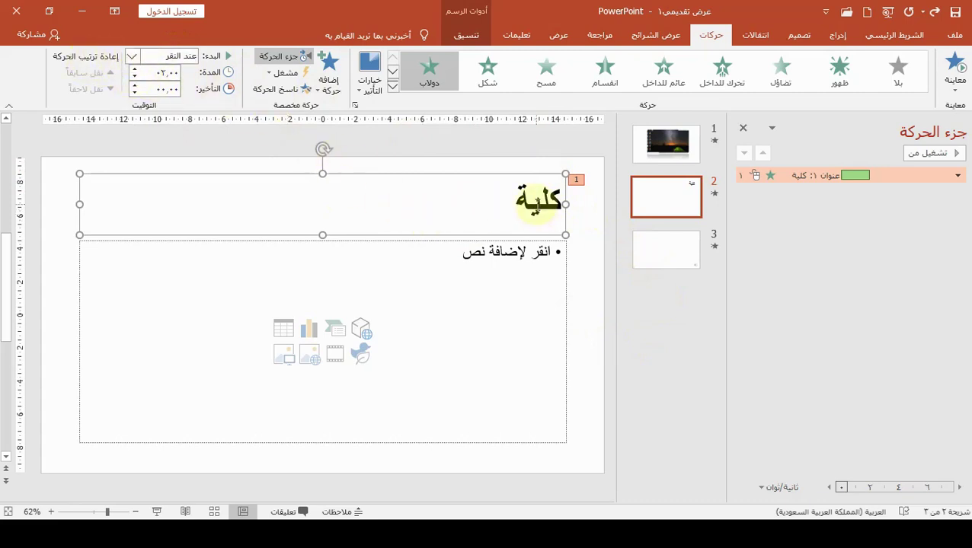
Preview the title's Wheel animation on the slide
left_click(358, 93)
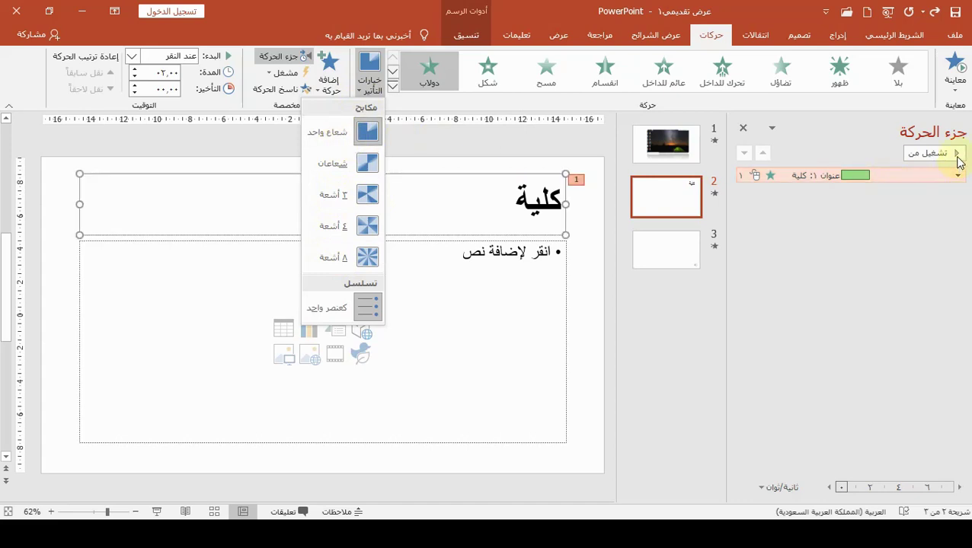
left_click(957, 156)
left_click(957, 156)
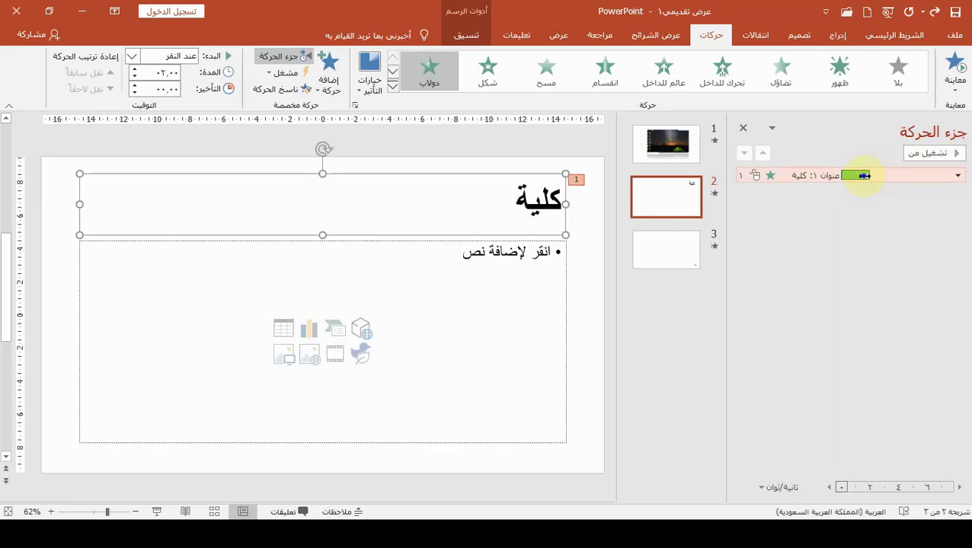
Bring up the options menu for the title's Wheel entry in the Animation Pane
right_click(866, 178)
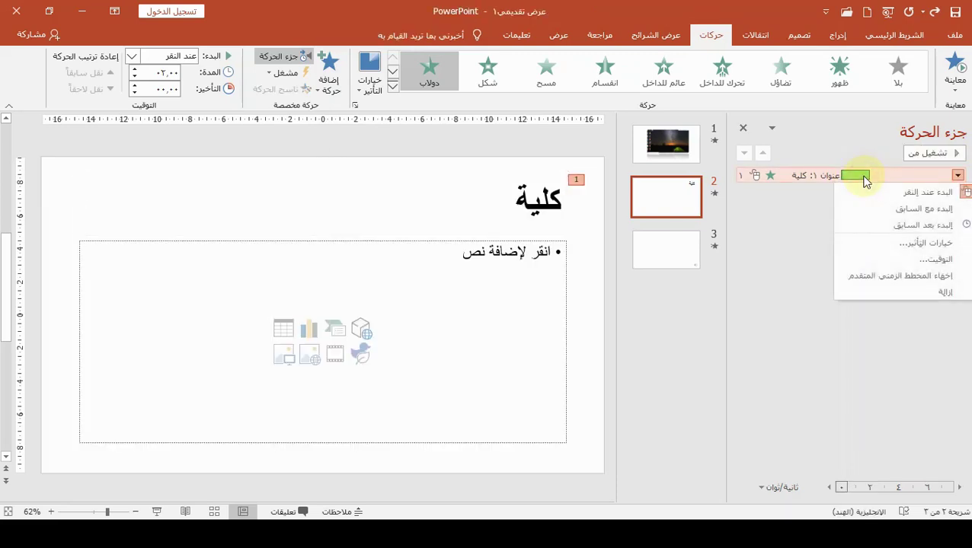
left_click(880, 241)
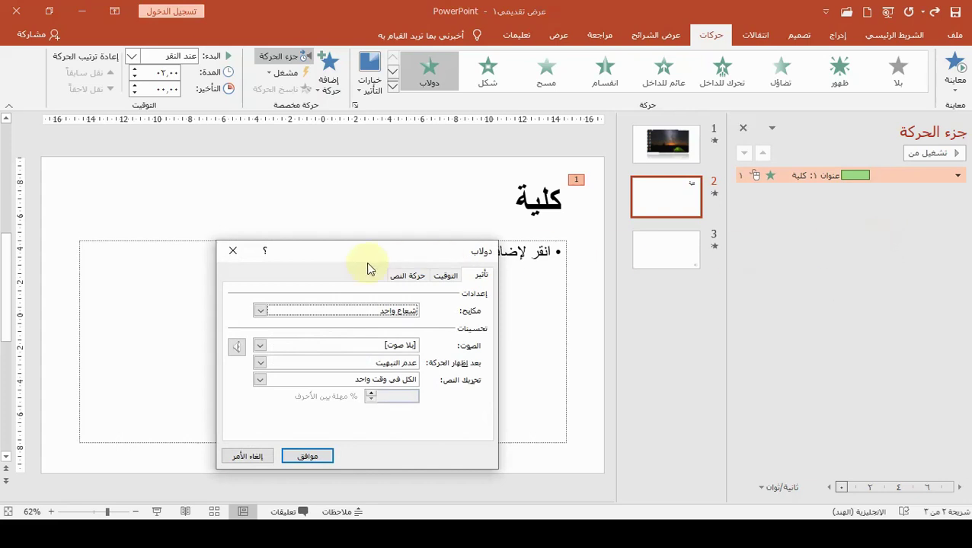
left_click(233, 250)
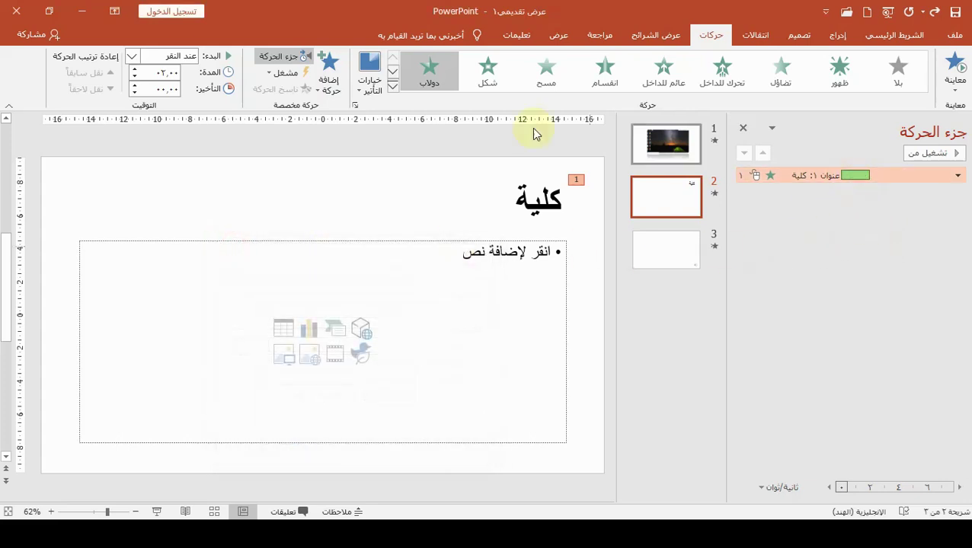
left_click(280, 56)
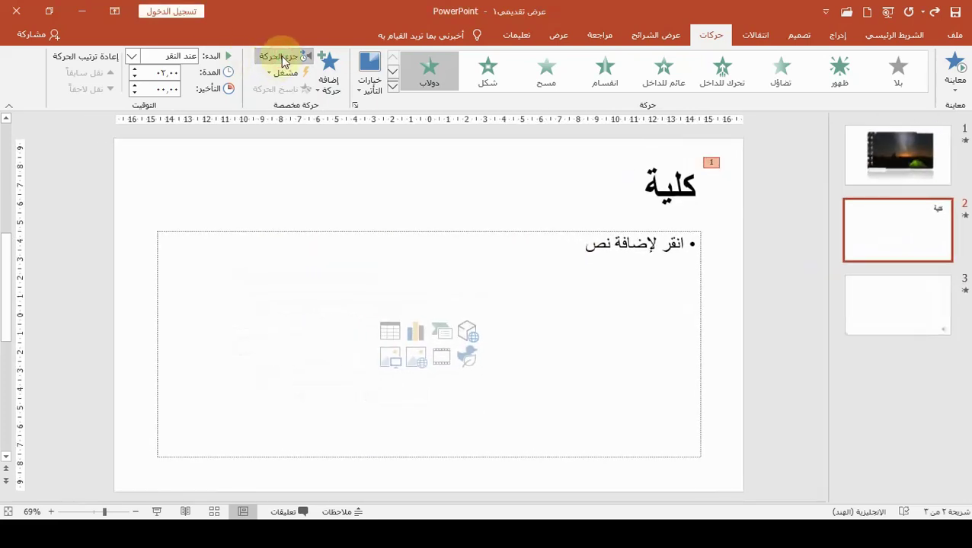
left_click(282, 59)
left_click(288, 58)
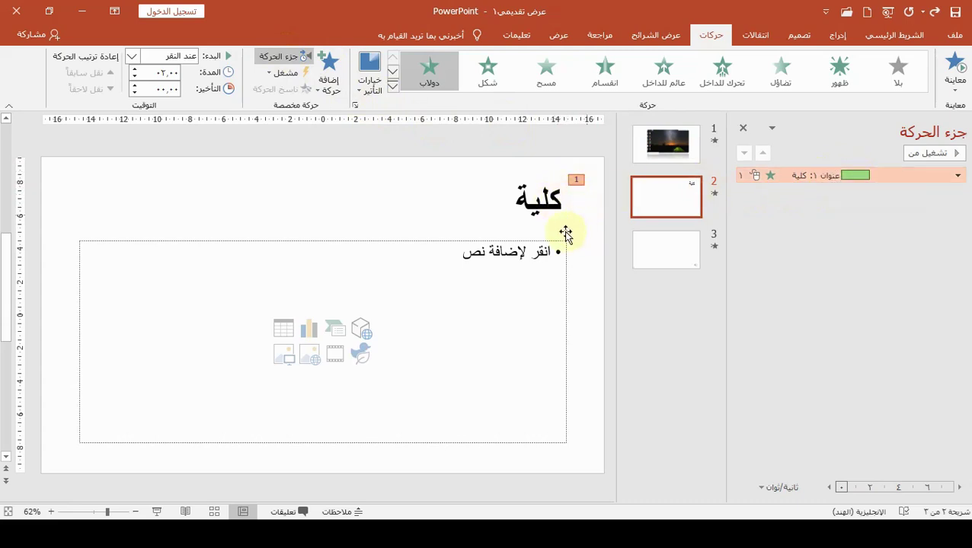
right_click(859, 174)
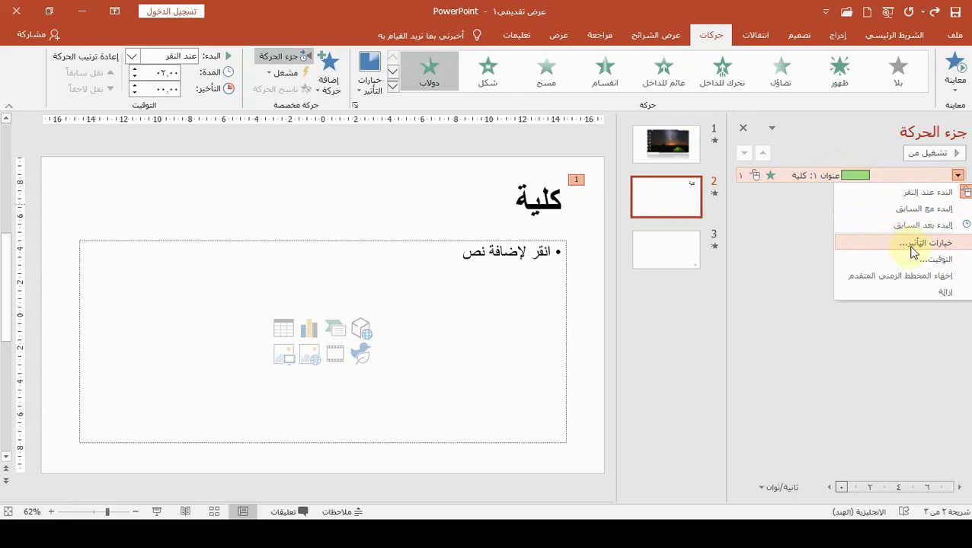
In the Wheel Effect Options dialog, change the spokes from 1 to 4
left_click(906, 244)
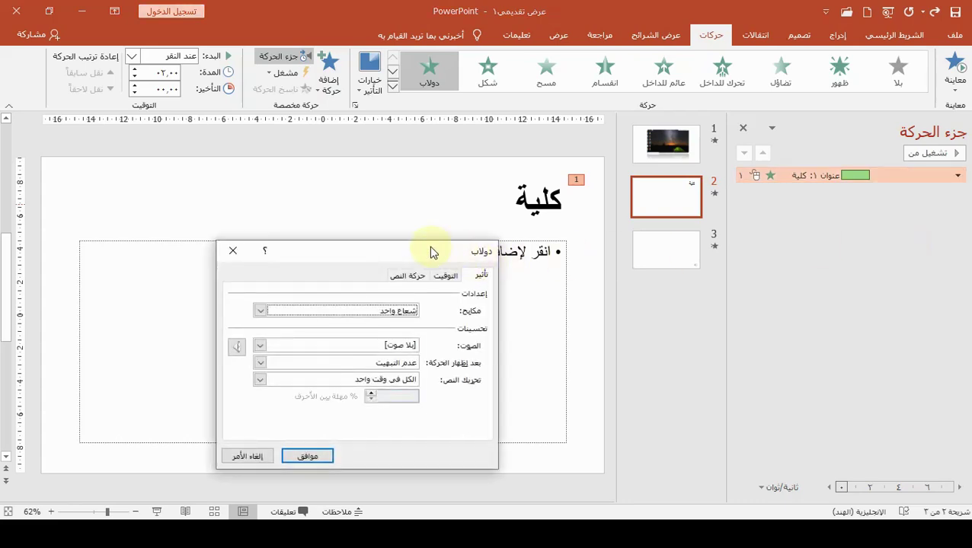
left_click_drag(434, 253, 501, 239)
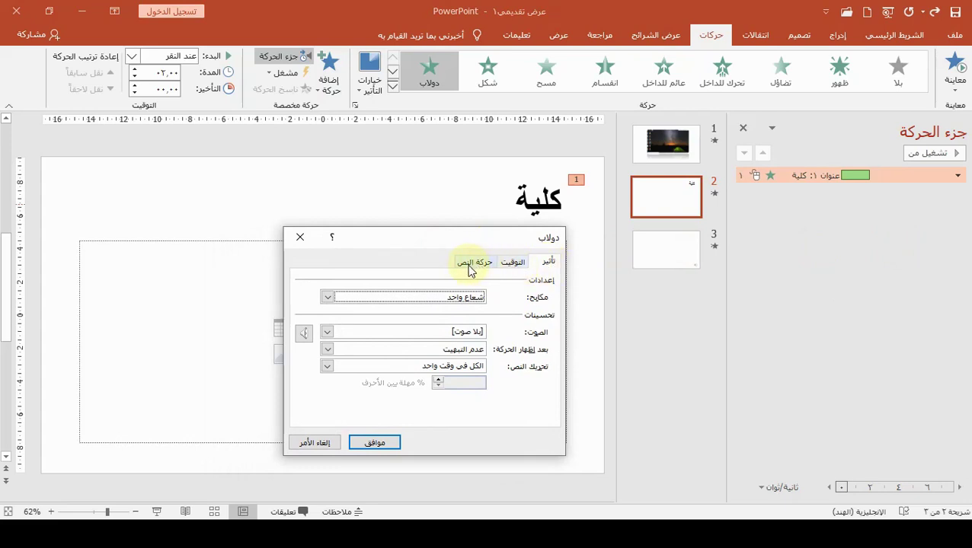
left_click(448, 303)
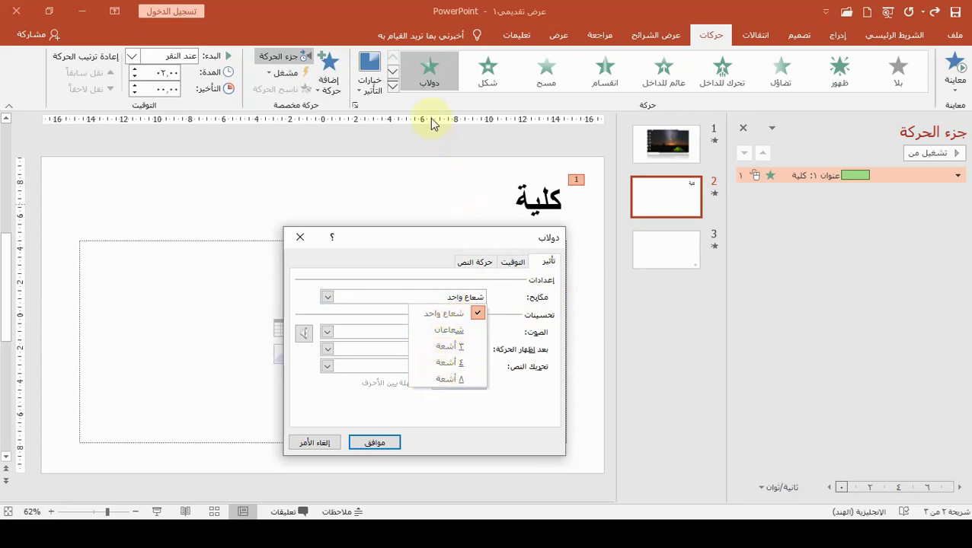
left_click(486, 70)
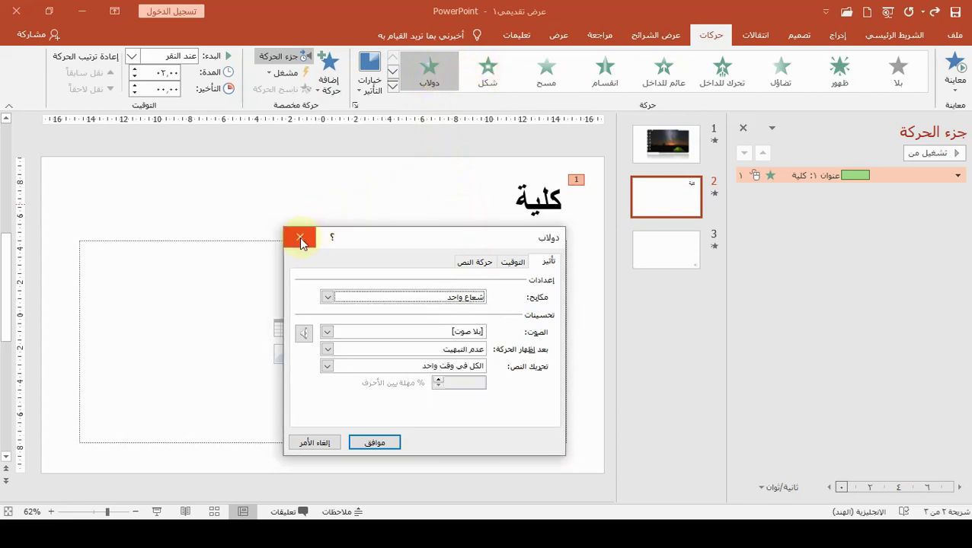
left_click(431, 76)
left_click(459, 298)
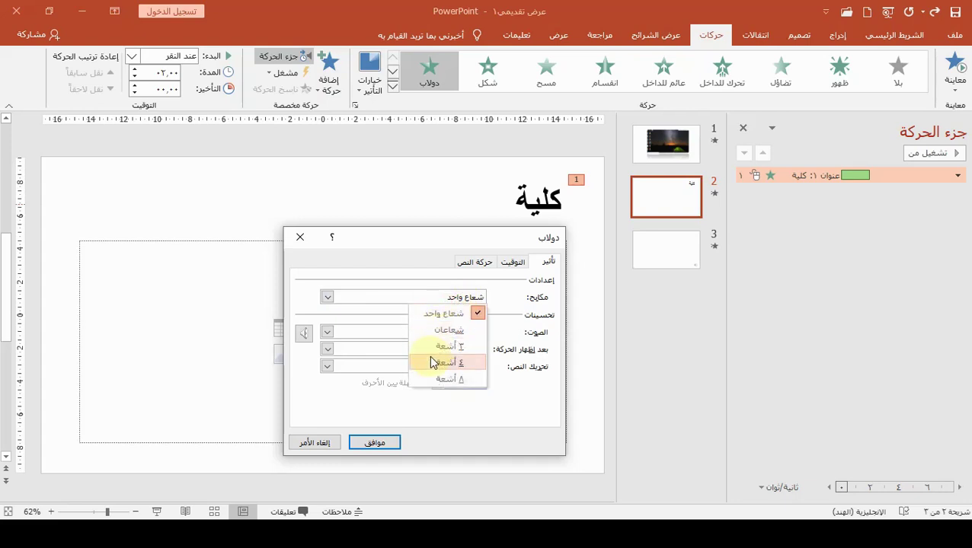
left_click(434, 362)
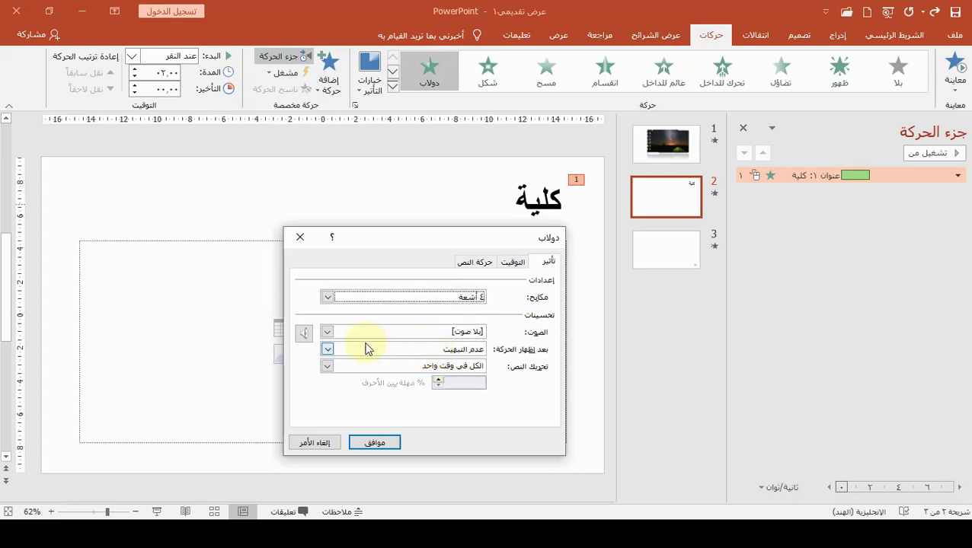
left_click(327, 333)
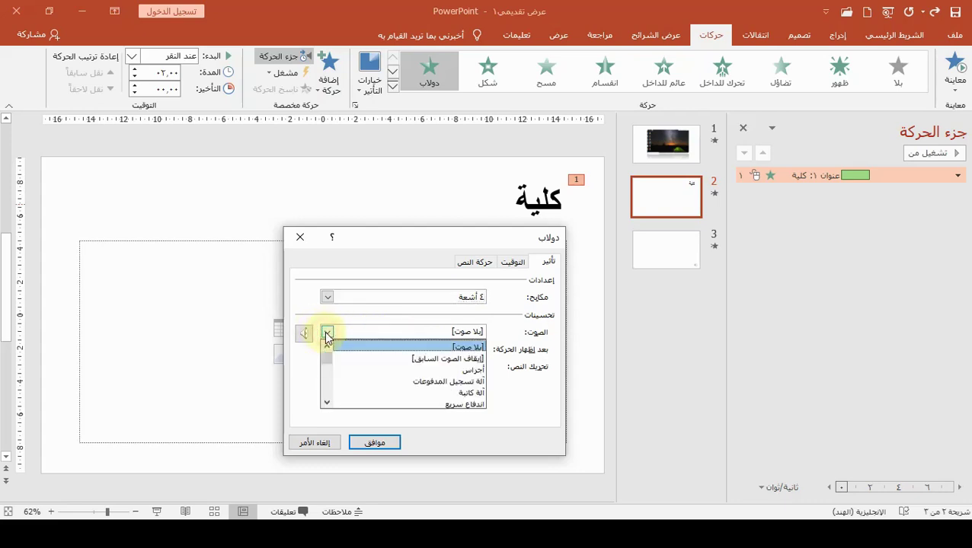
Set the sound to Bells (أجراس), animate text by letter with less delay, and apply
left_click(374, 374)
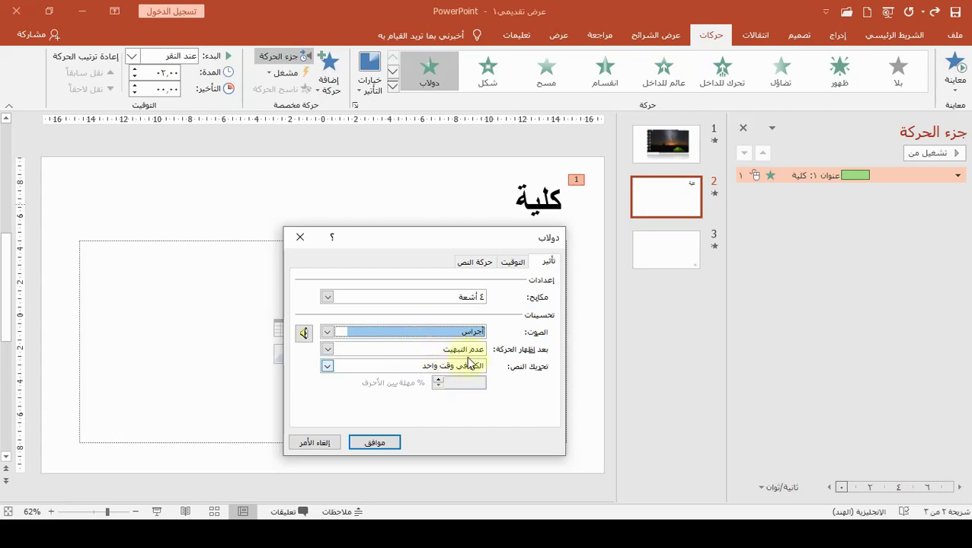
left_click(431, 370)
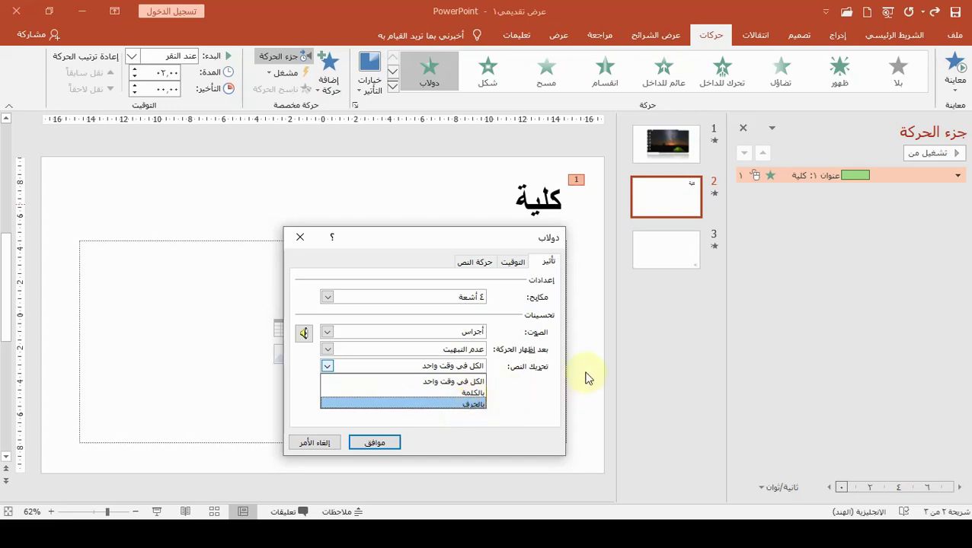
left_click(447, 405)
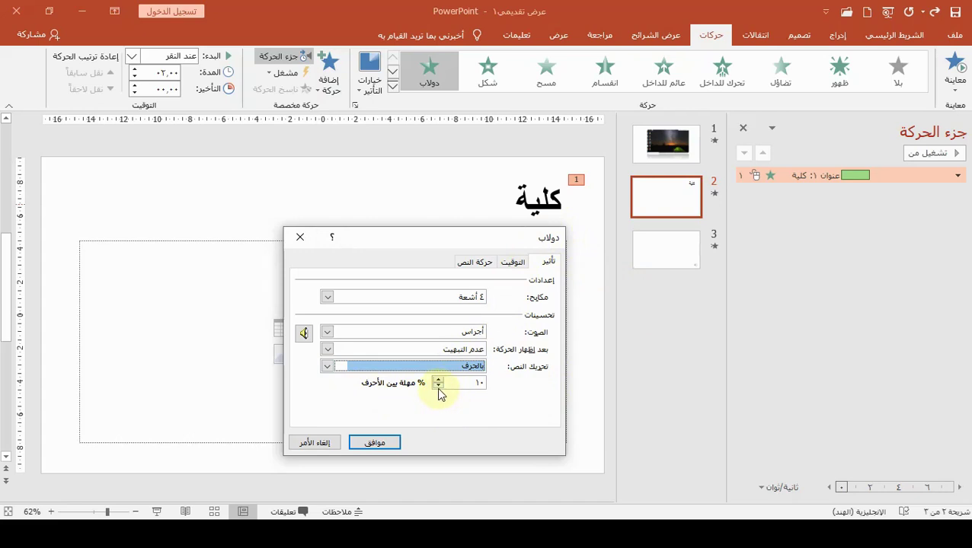
left_click(438, 386)
left_click(437, 386)
left_click(437, 386)
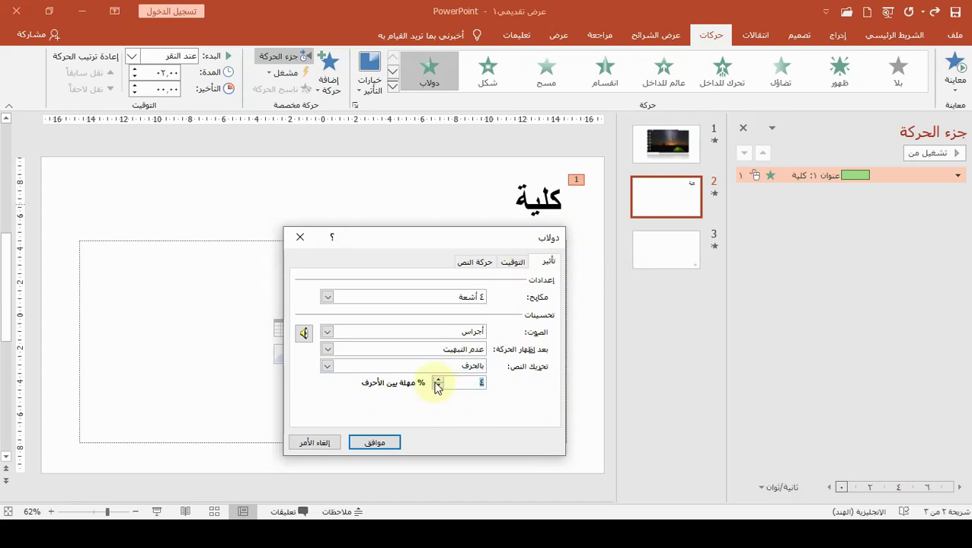
left_click(390, 446)
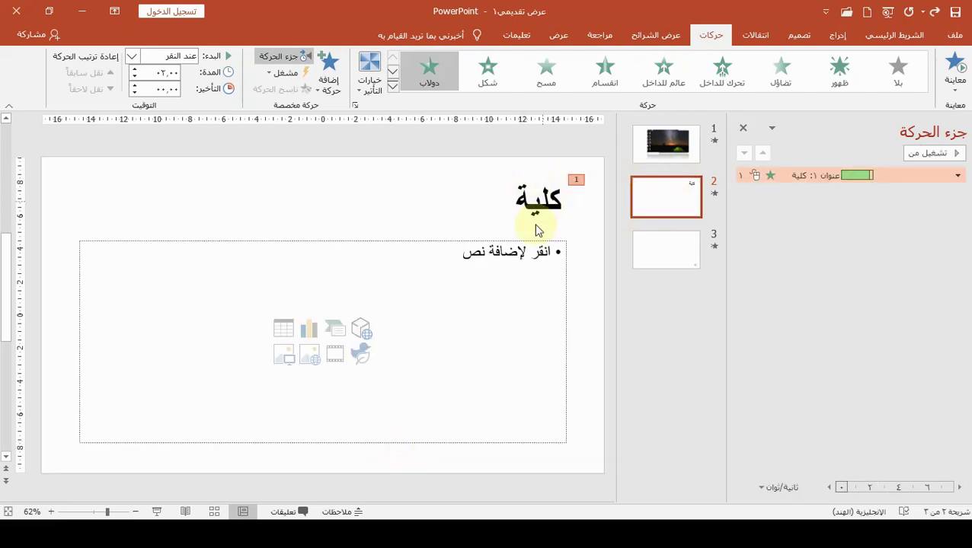
Type the bullet كيرالا under the title and make it larger and bold
left_click(529, 259)
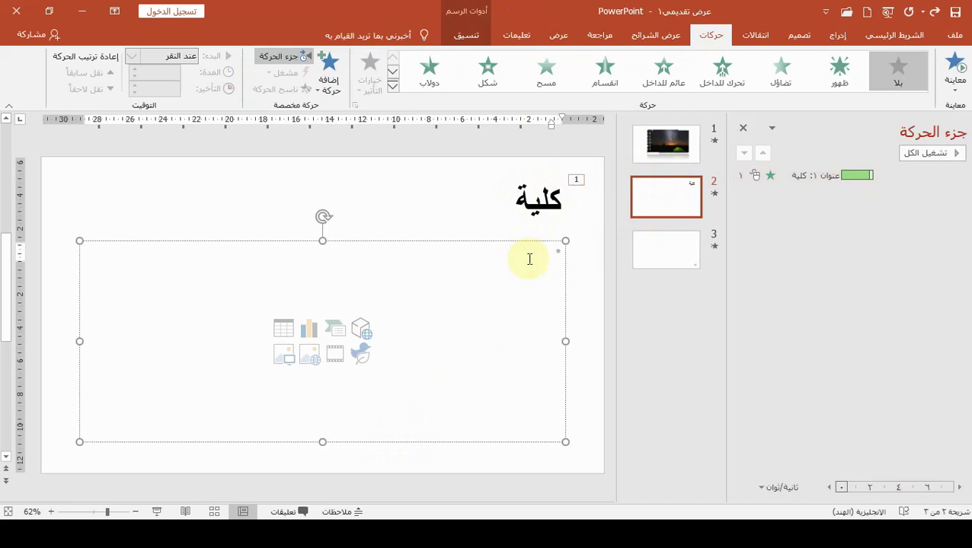
key("alt+shift")
type("كير الا")
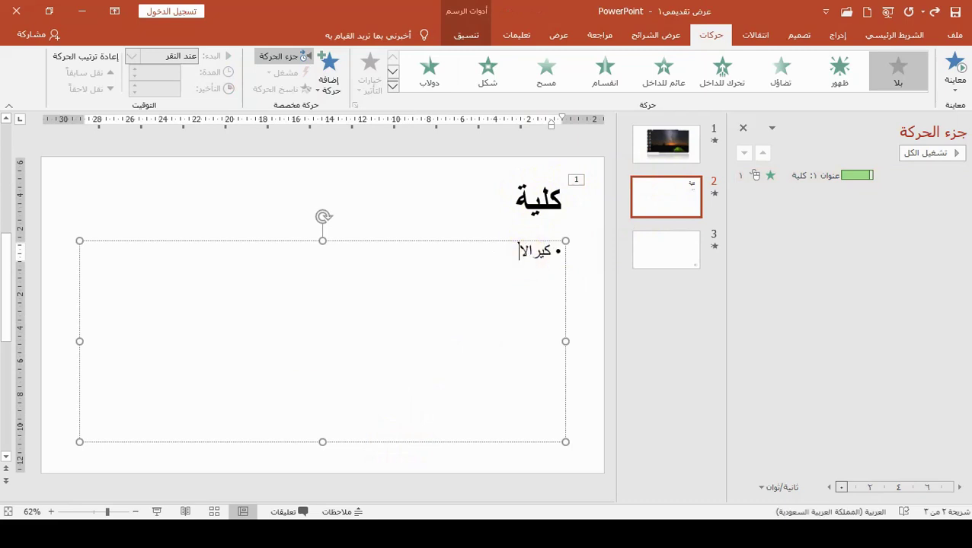
key("shift+Home")
key("ctrl+bracketright")
key("ctrl+bracketright")
key("ctrl+bracketright")
key("ctrl+bracketright")
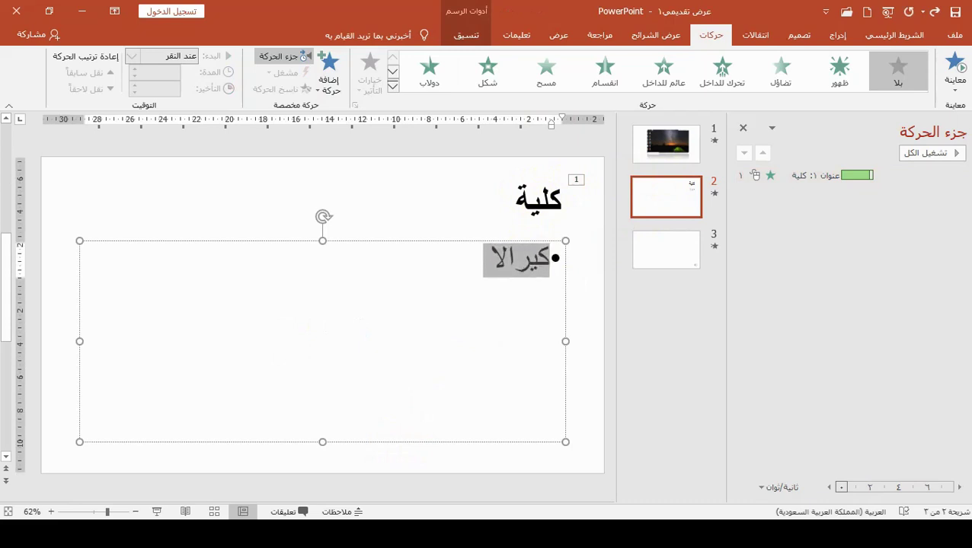
key("ctrl+b")
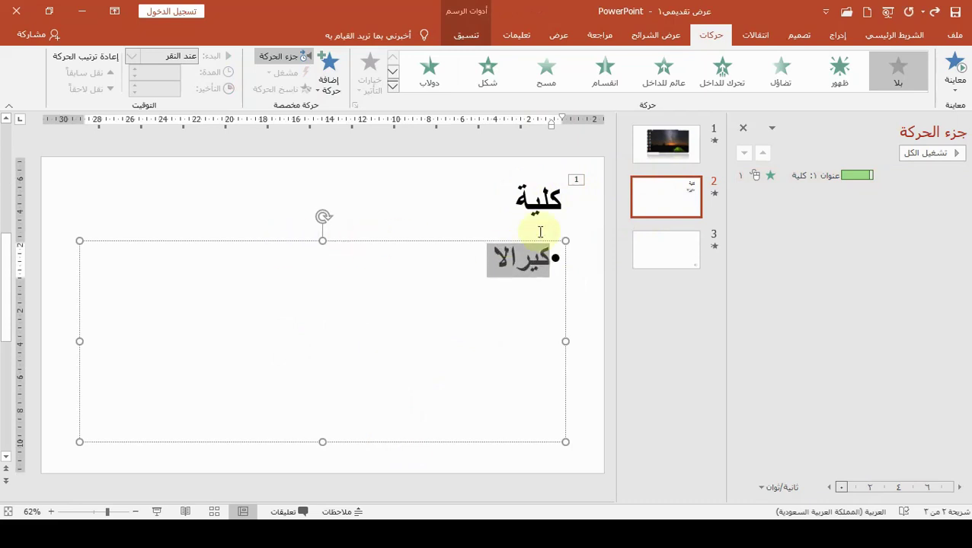
Give the bullet كيرالا the Appear entrance animation
left_click_drag(491, 259, 533, 258)
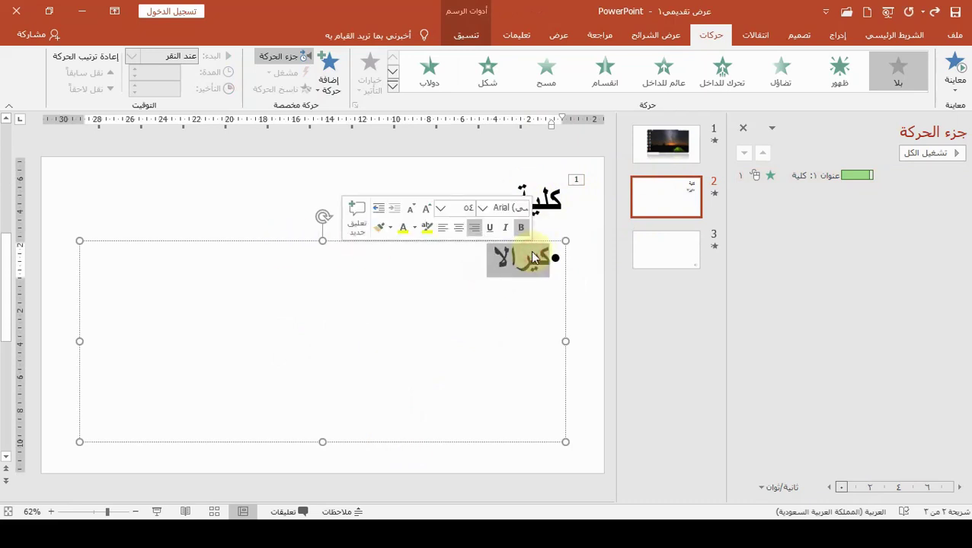
left_click(325, 93)
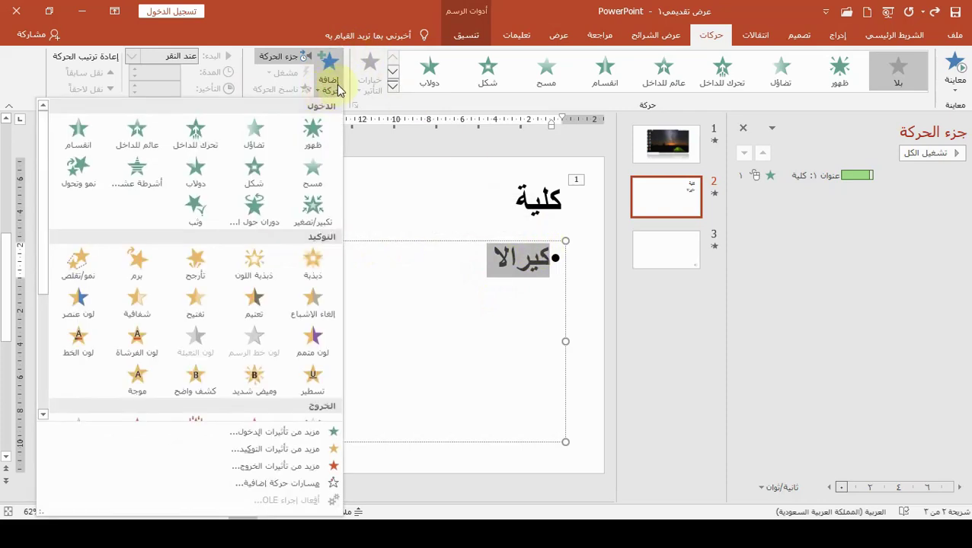
left_click(312, 131)
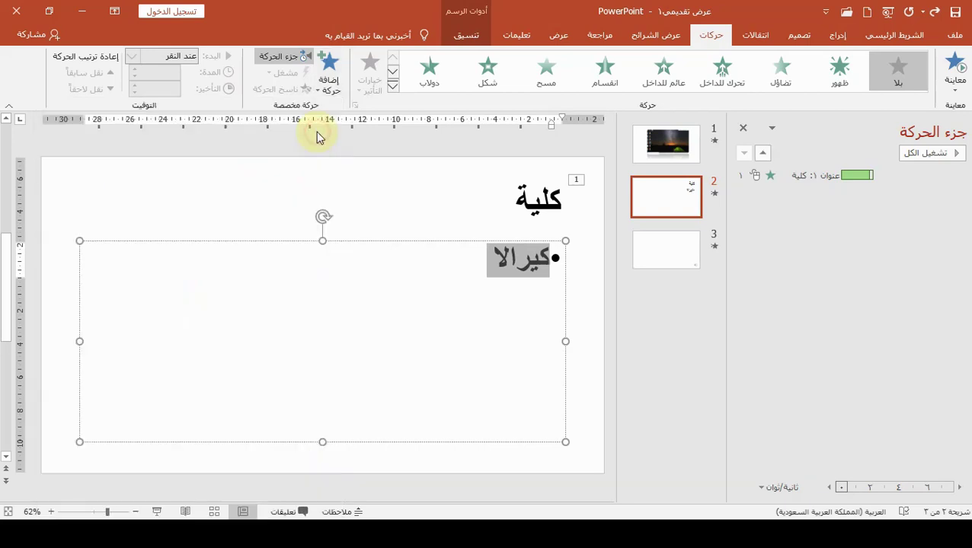
Set the كيرالا Appear animation to start With Previous with a 00.25-second delay
left_click(537, 260)
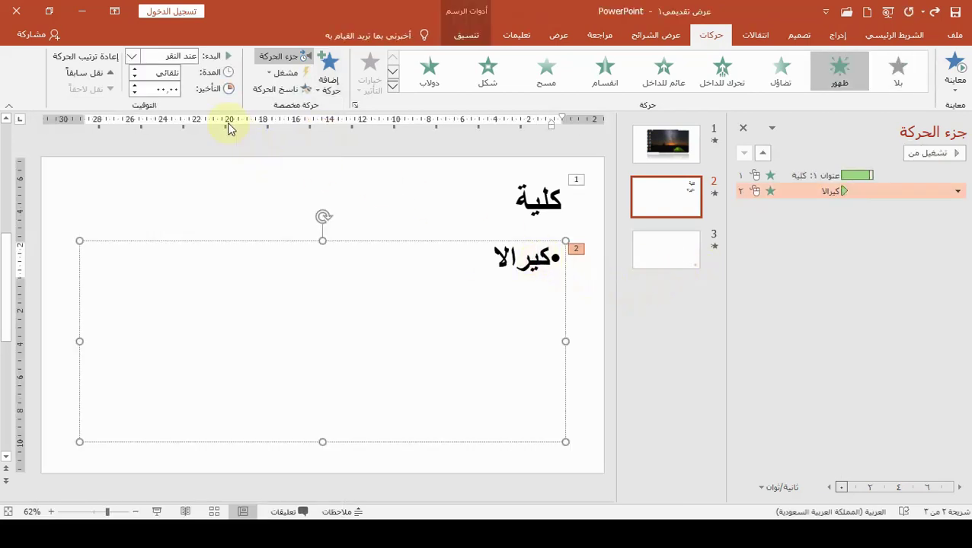
left_click(133, 57)
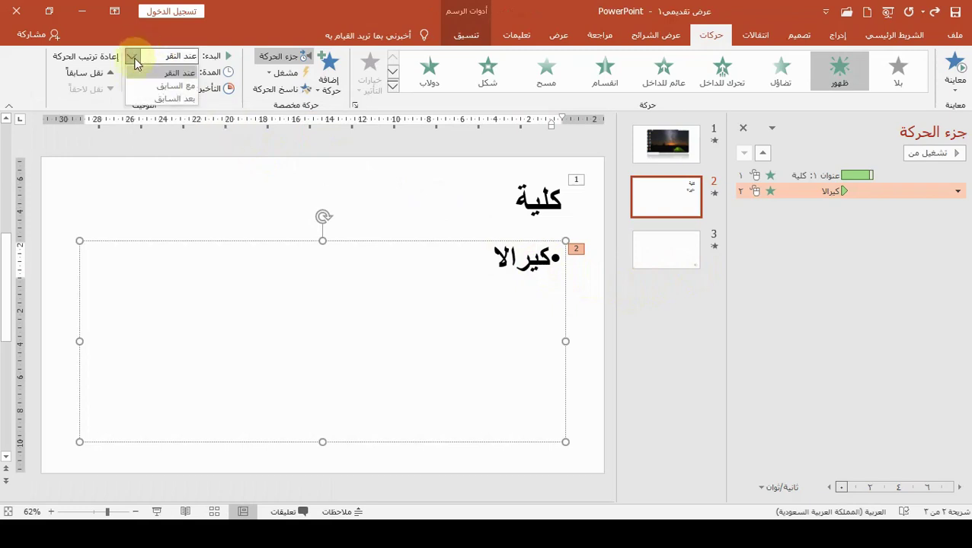
left_click(135, 86)
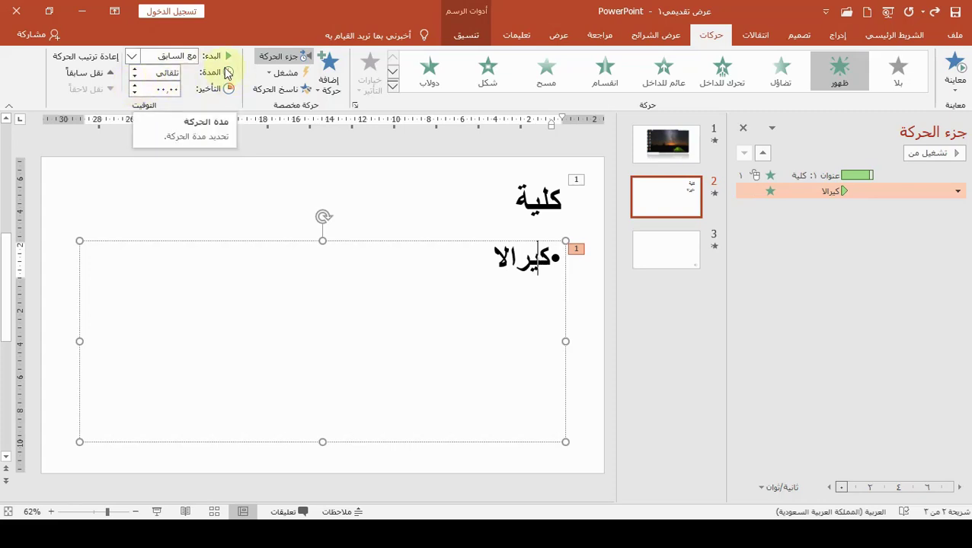
left_click(136, 85)
left_click(136, 84)
left_click(135, 84)
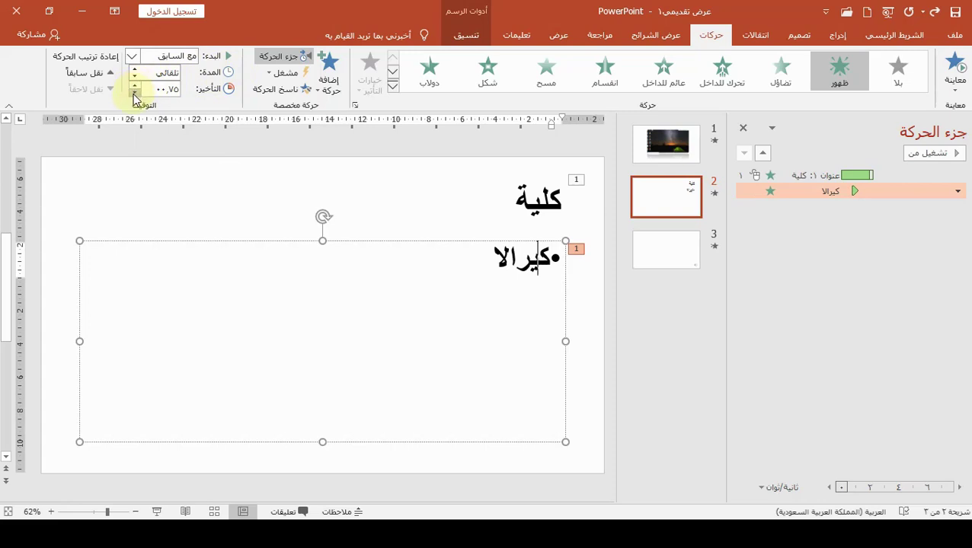
left_click(134, 94)
left_click(133, 94)
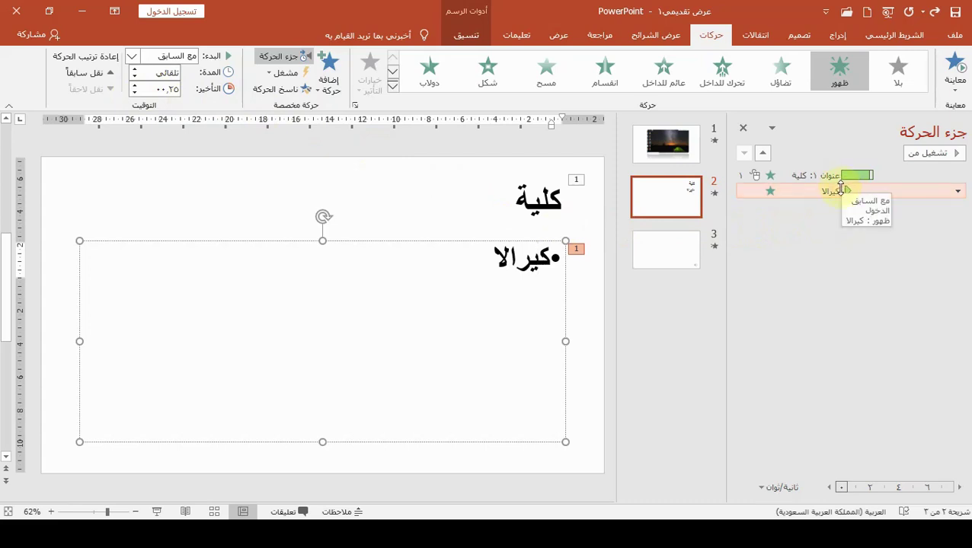
In Effect Options, set the كيرالا Appear animation's Animate text to By letter
right_click(918, 192)
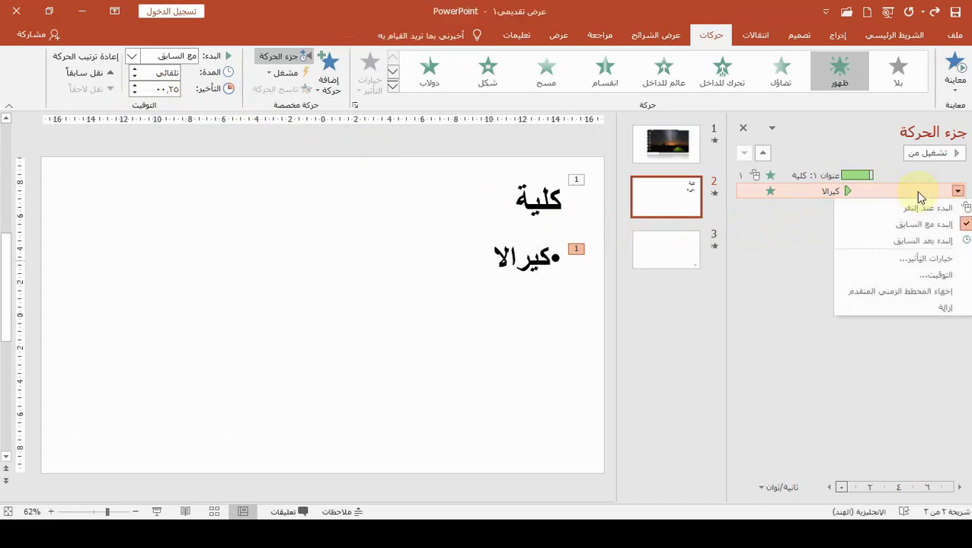
left_click(944, 258)
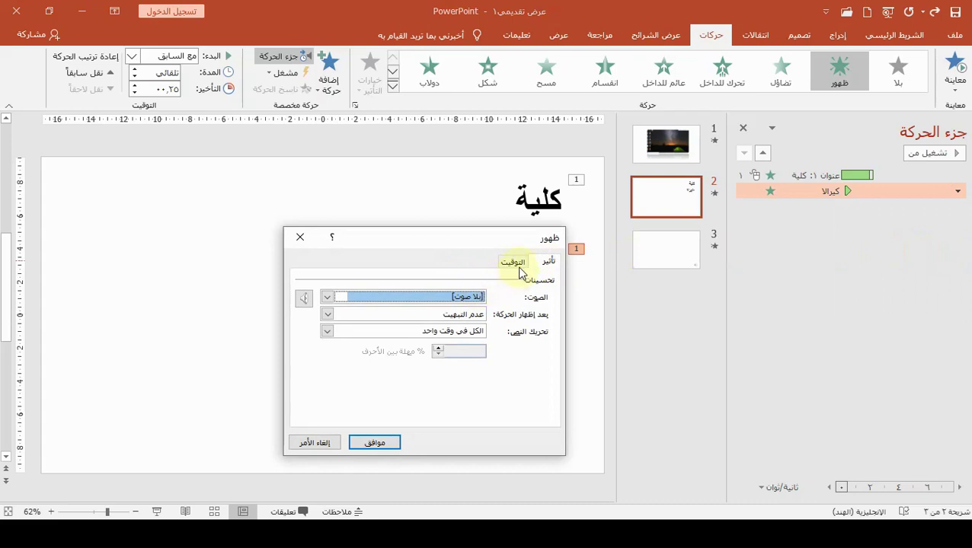
left_click(513, 262)
left_click(547, 262)
left_click(442, 332)
left_click(455, 370)
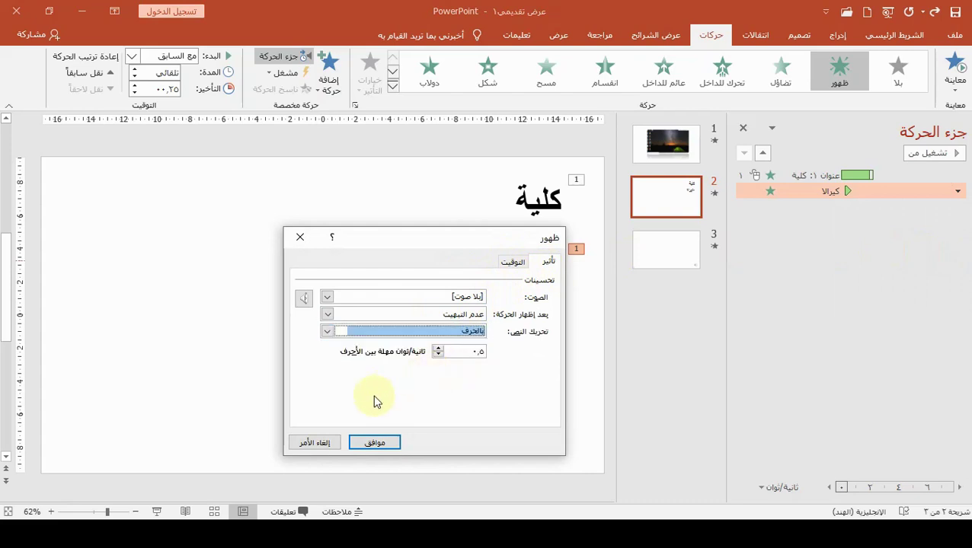
left_click(374, 446)
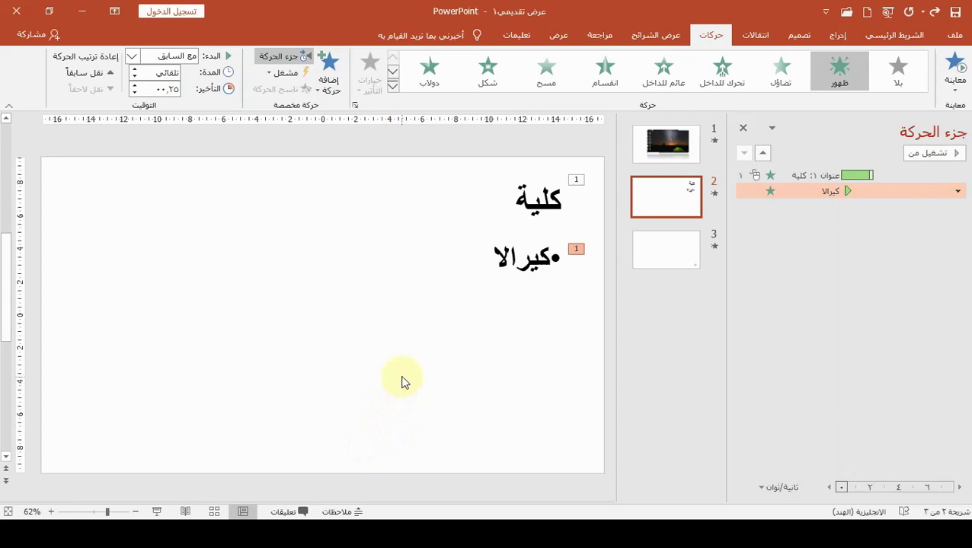
left_click(539, 257)
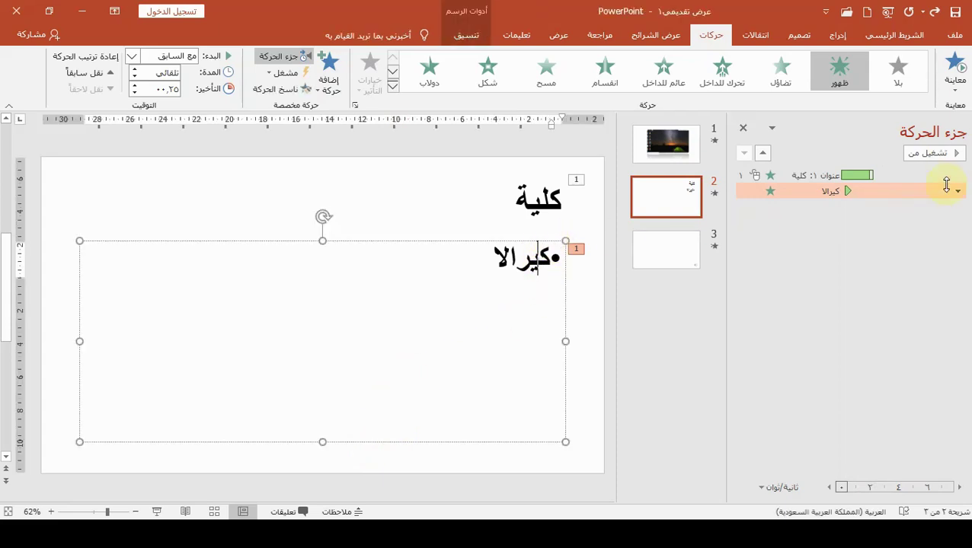
Set the كيرالا Appear animation to Start On Click, making it animation 2
right_click(863, 195)
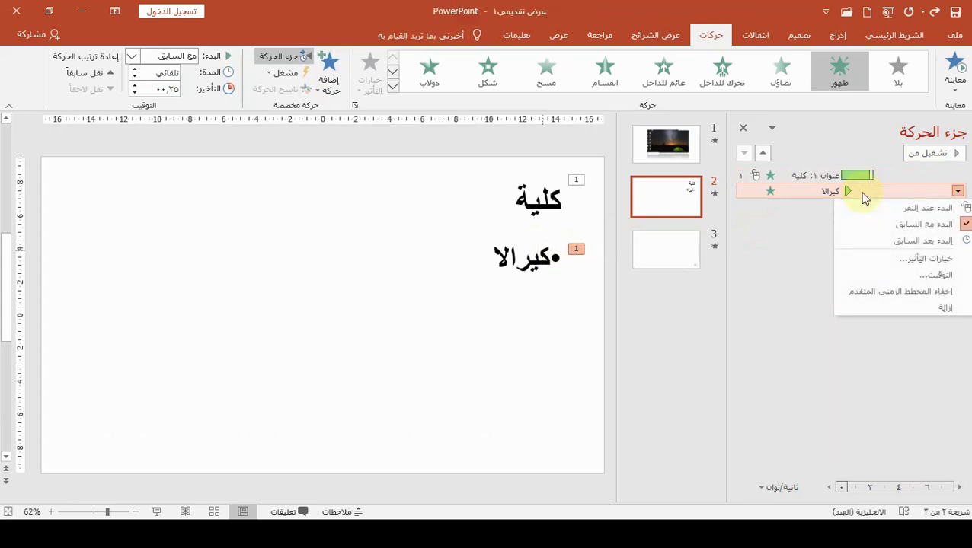
left_click(939, 211)
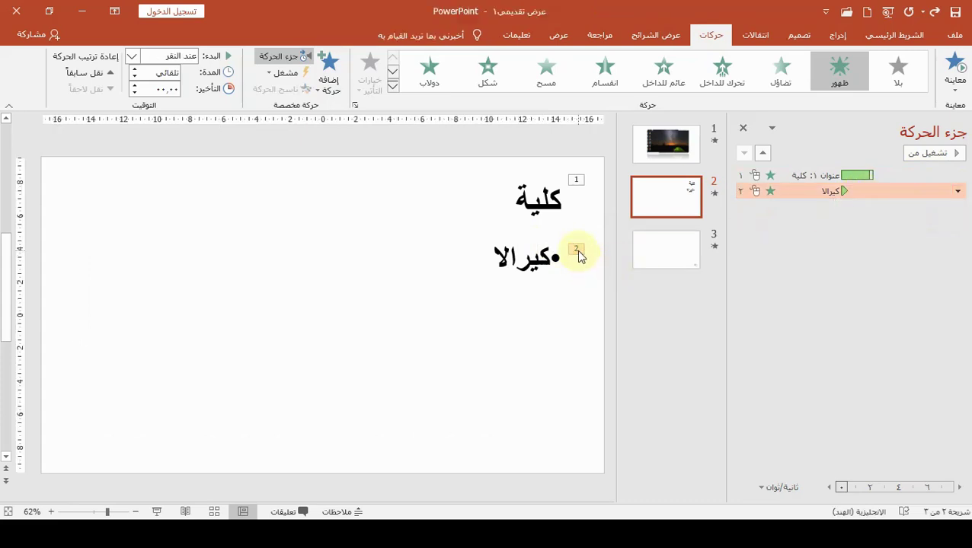
left_click(557, 198)
left_click(528, 259)
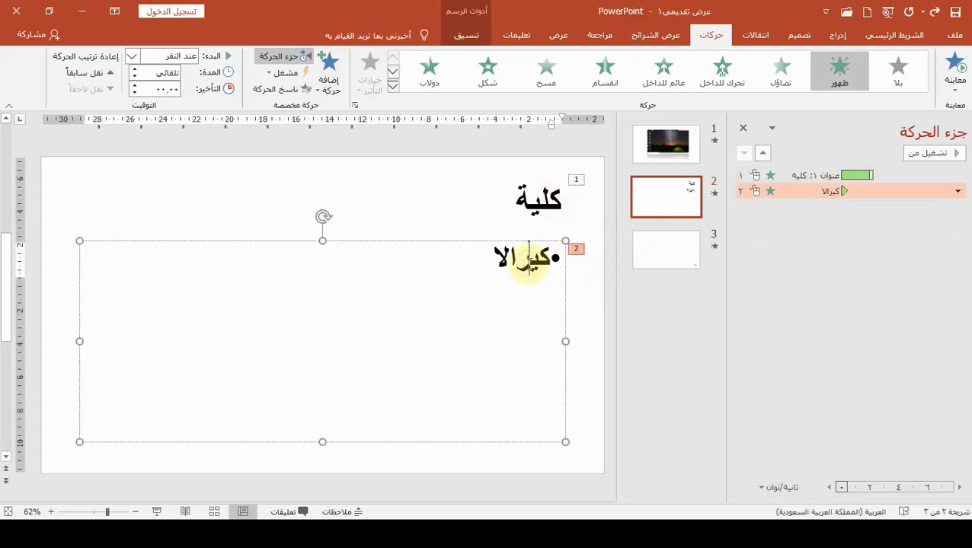
left_click(157, 511)
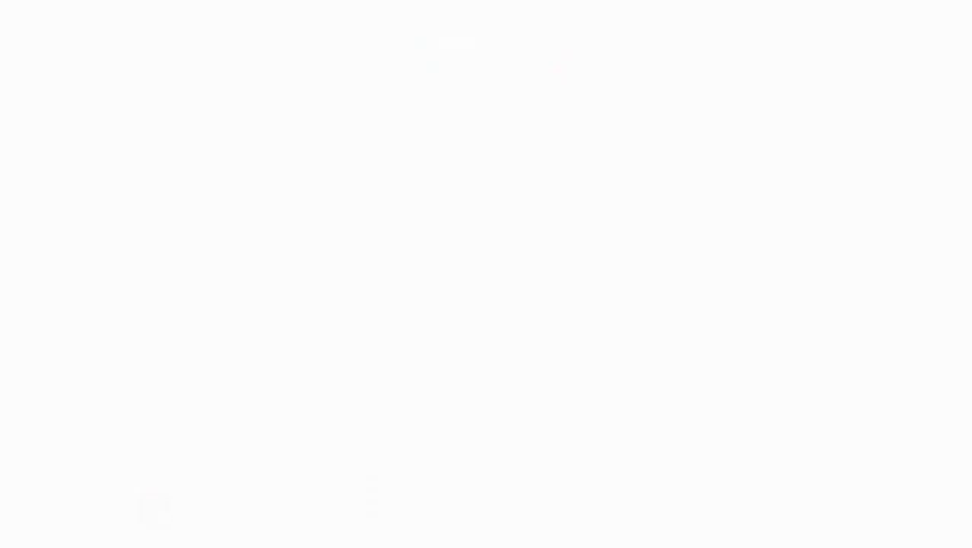
left_click(354, 297)
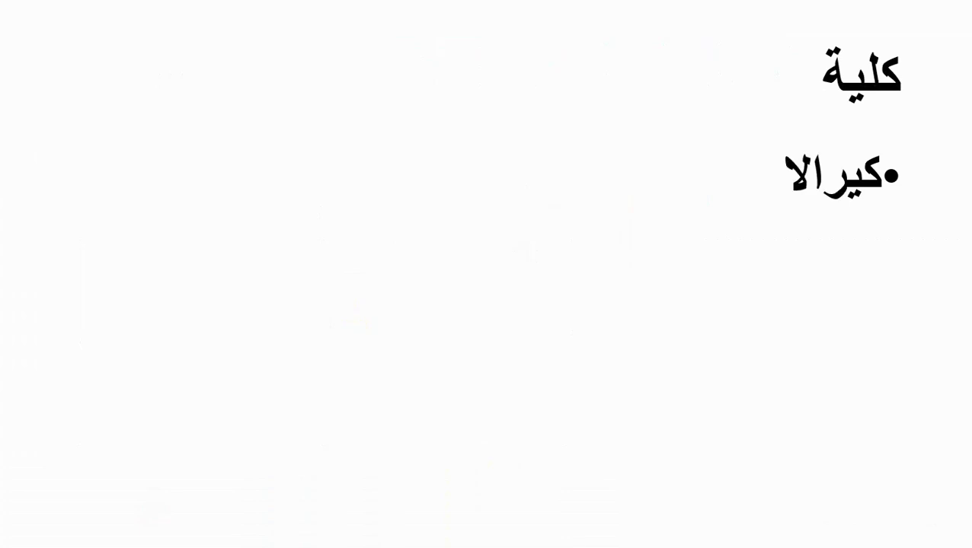
key("Escape")
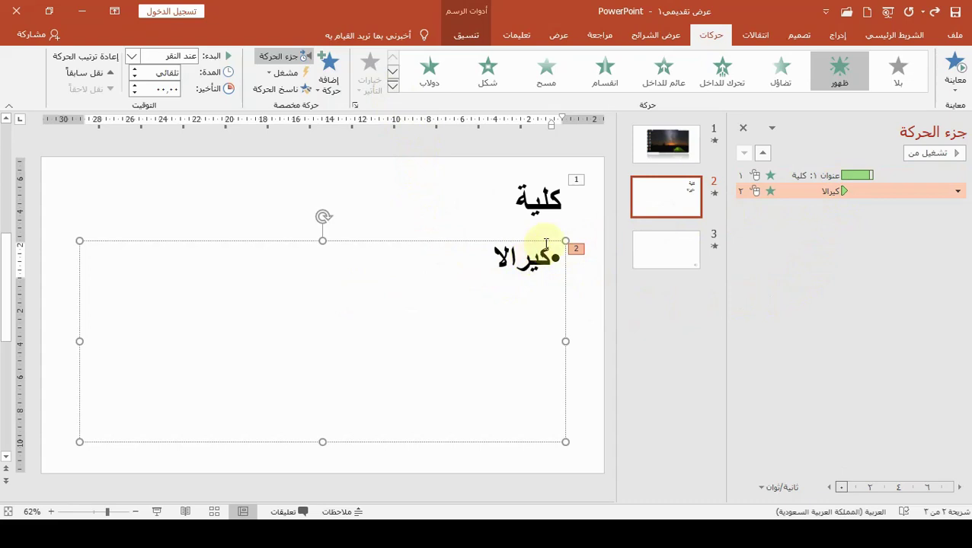
Try Teeter, Spin and Pulse on كيرالا, then settle on the Bounce (وثب) entrance
left_click(392, 86)
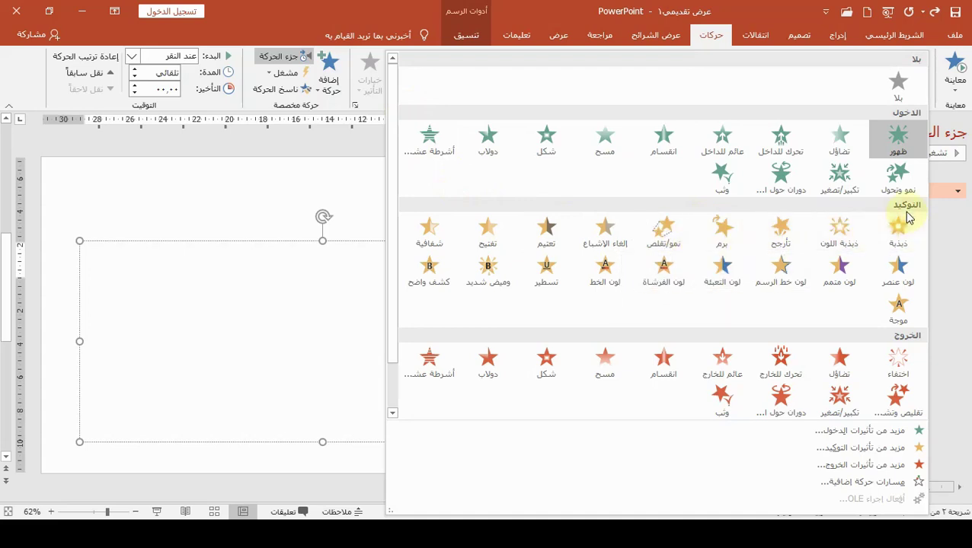
left_click(787, 235)
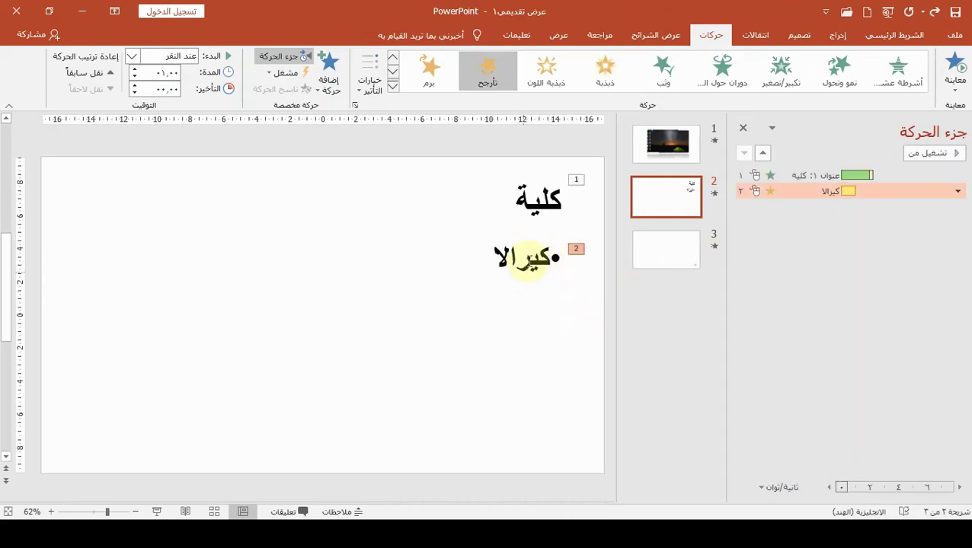
left_click(418, 80)
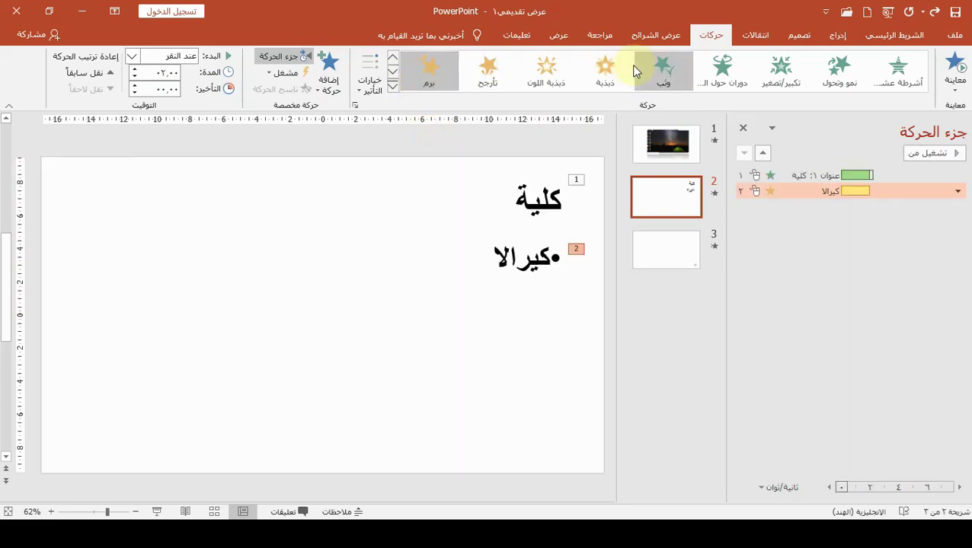
left_click(602, 77)
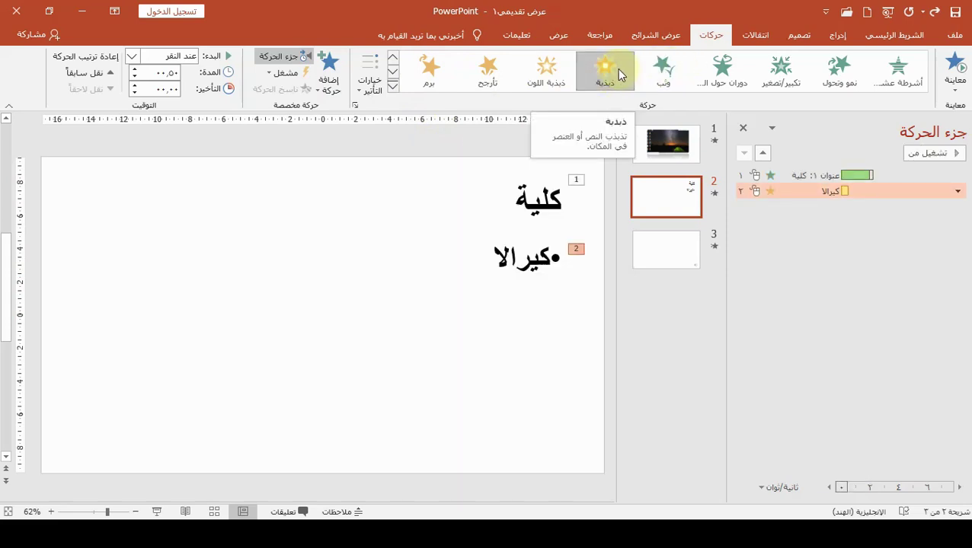
left_click(660, 81)
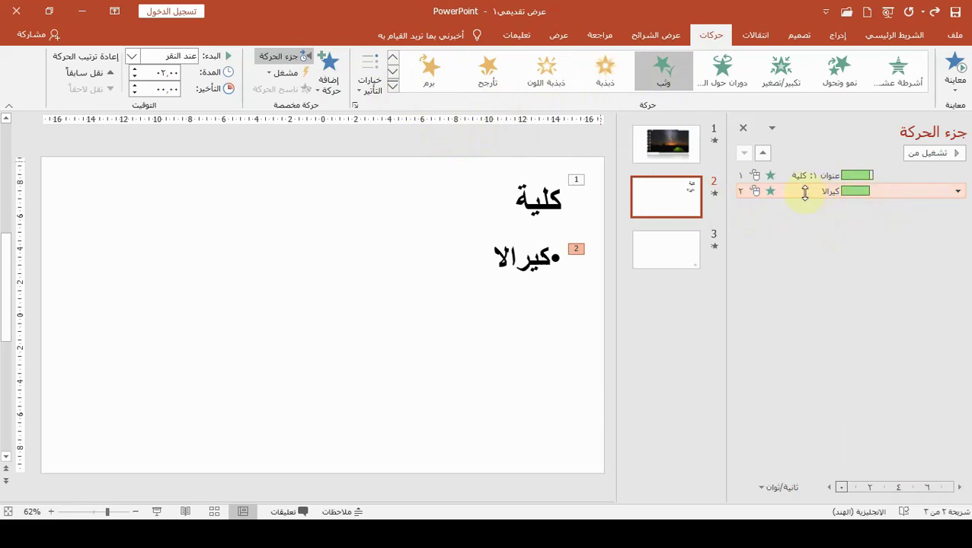
Select the كيرالا text box and bring up the Add Animation effects list
left_click(957, 190)
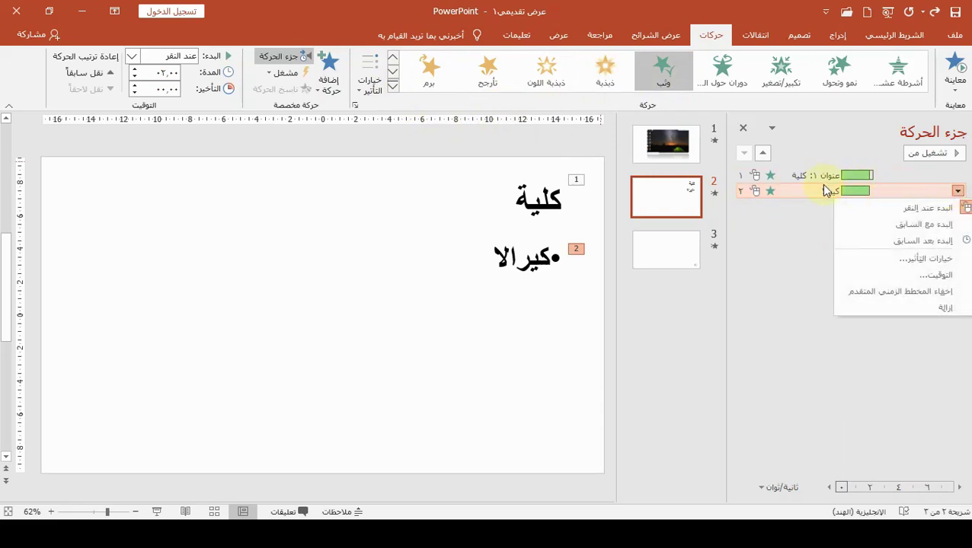
left_click(821, 190)
left_click(548, 261)
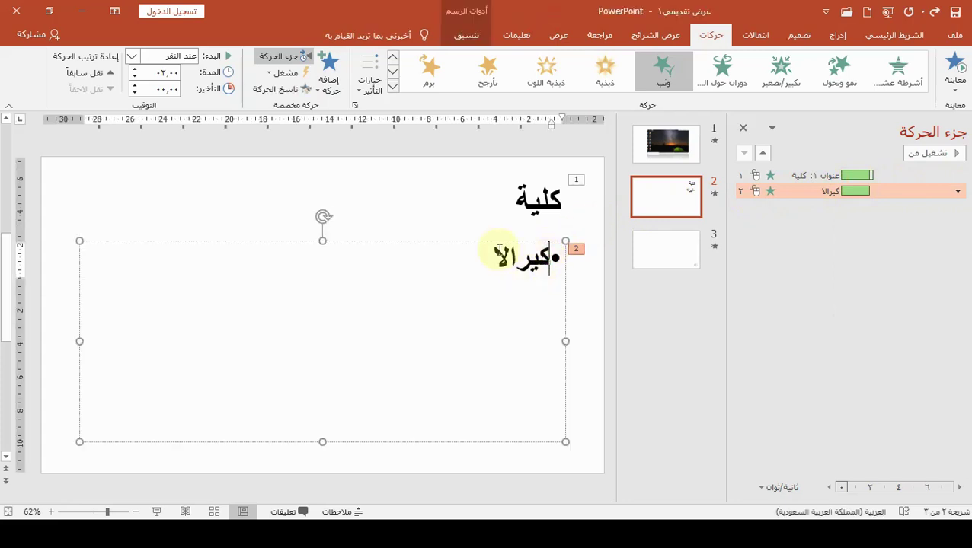
left_click(326, 89)
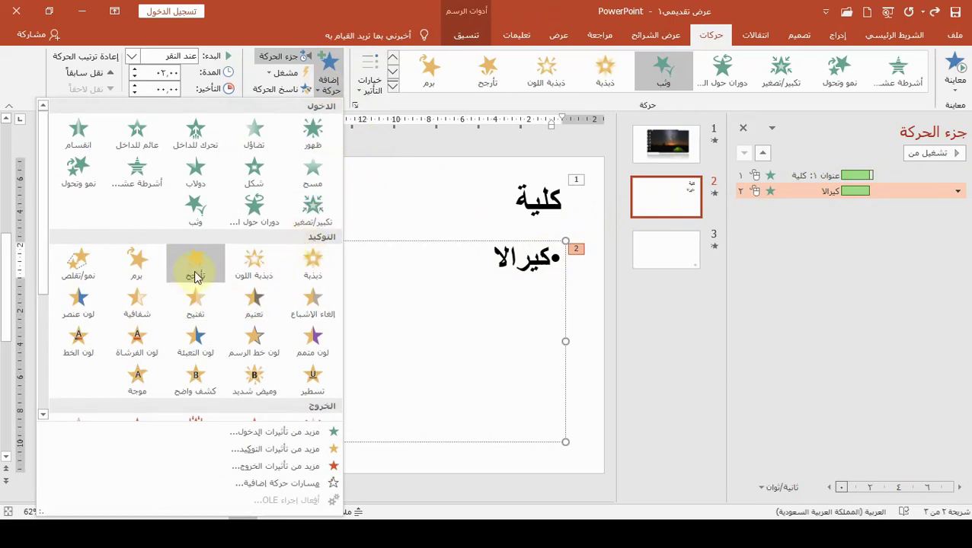
Give كيرالا a Random Bars entrance, then add a Fly Out exit effect
left_click(134, 176)
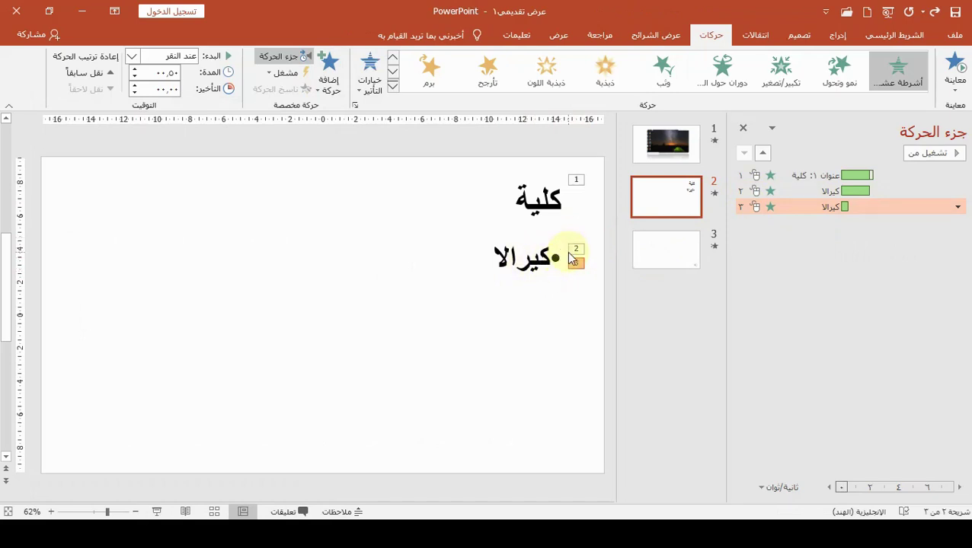
left_click(515, 259)
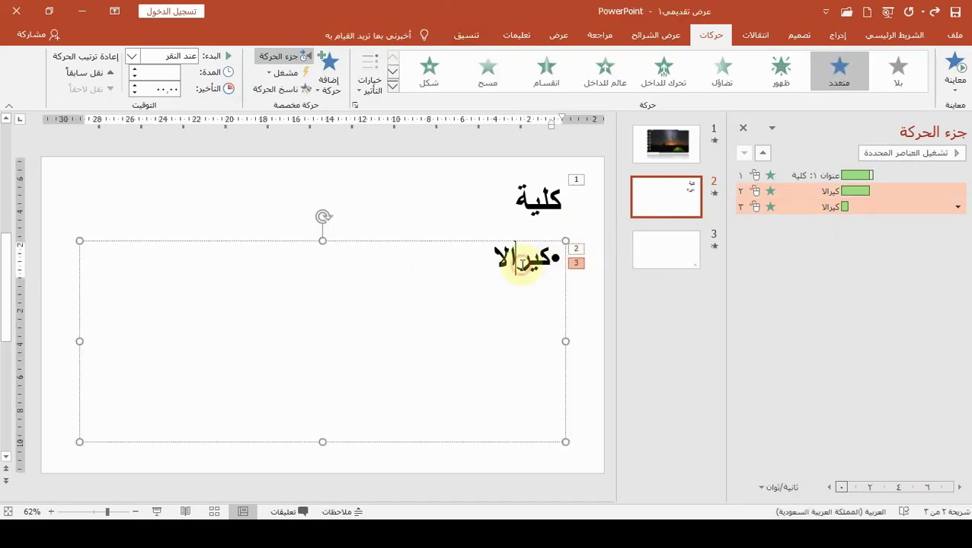
left_click(324, 85)
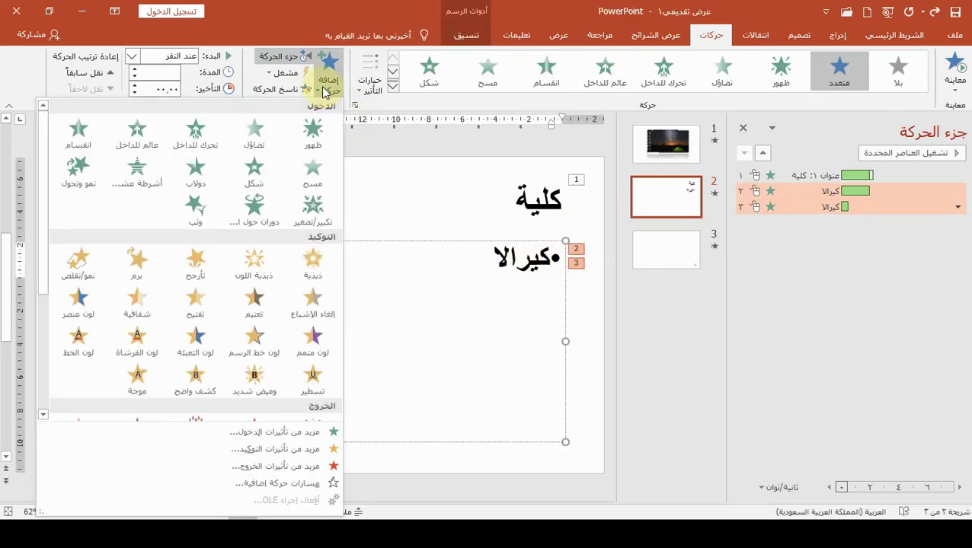
left_click_drag(44, 275, 65, 378)
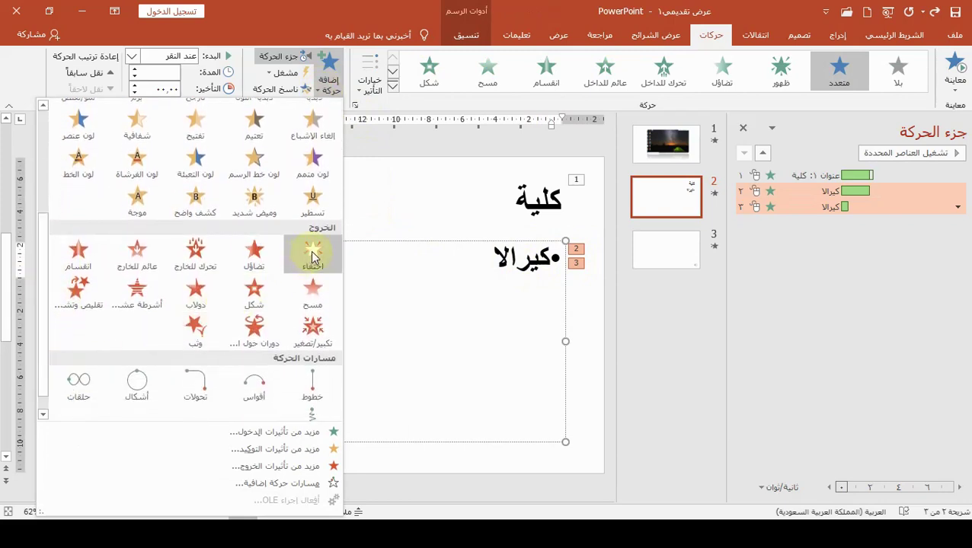
left_click(195, 253)
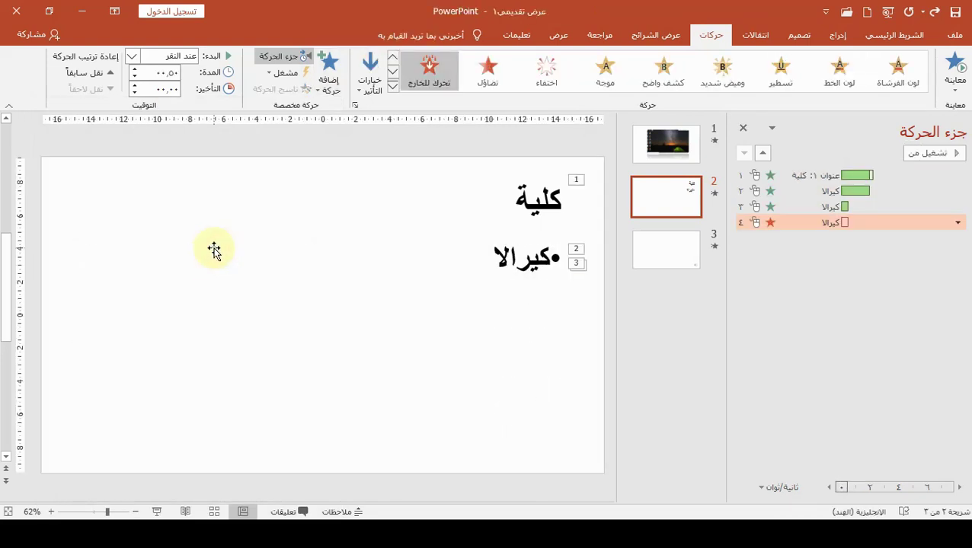
Raise the Fly Out exit delay to 02.75 seconds and start the slide show
left_click(134, 86)
left_click(134, 85)
left_click(134, 85)
left_click(134, 84)
left_click(134, 85)
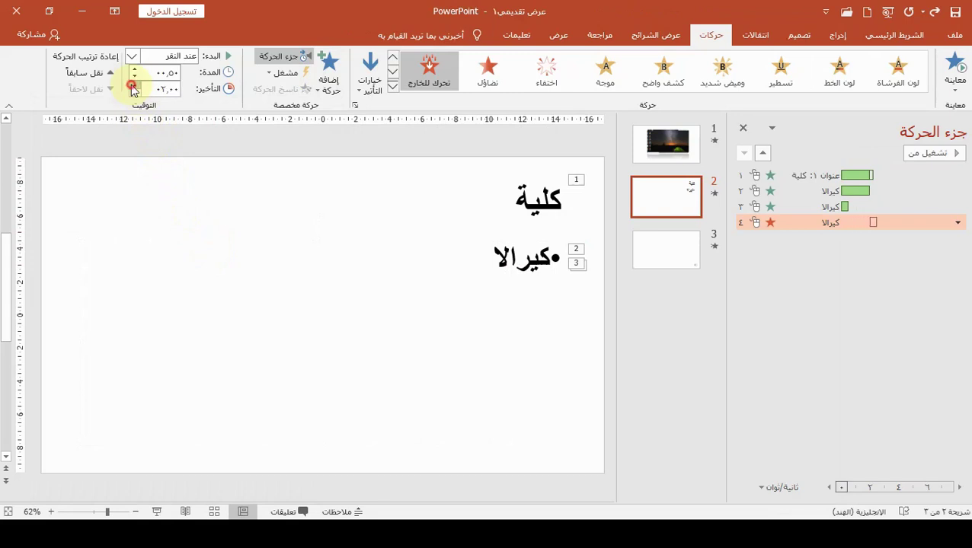
left_click(134, 84)
left_click(134, 85)
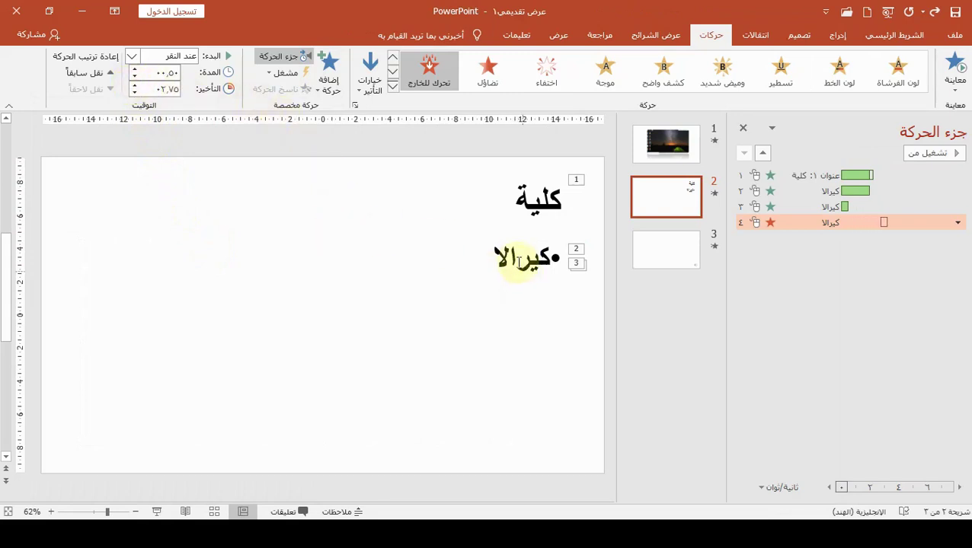
left_click(160, 509)
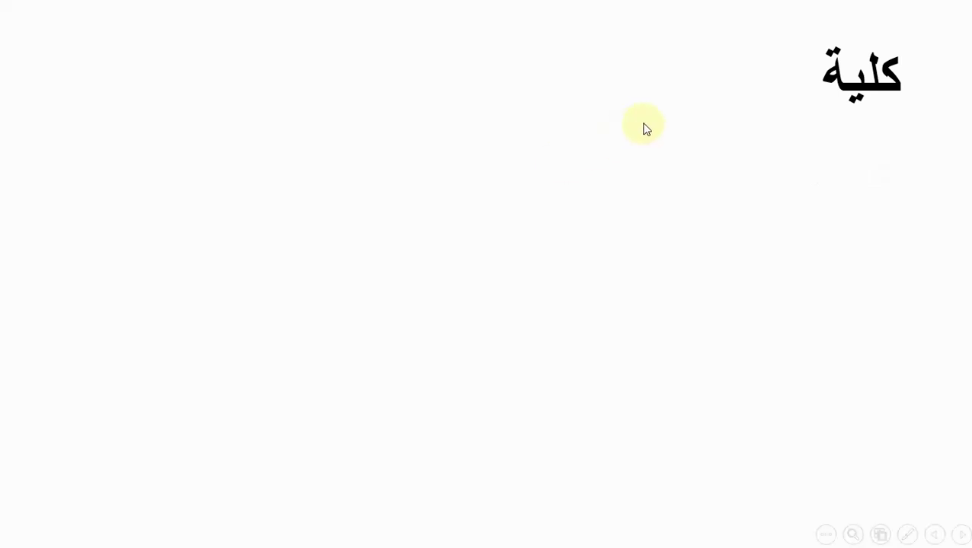
End the slide show with Esc to return to editing slide 2
key("Escape")
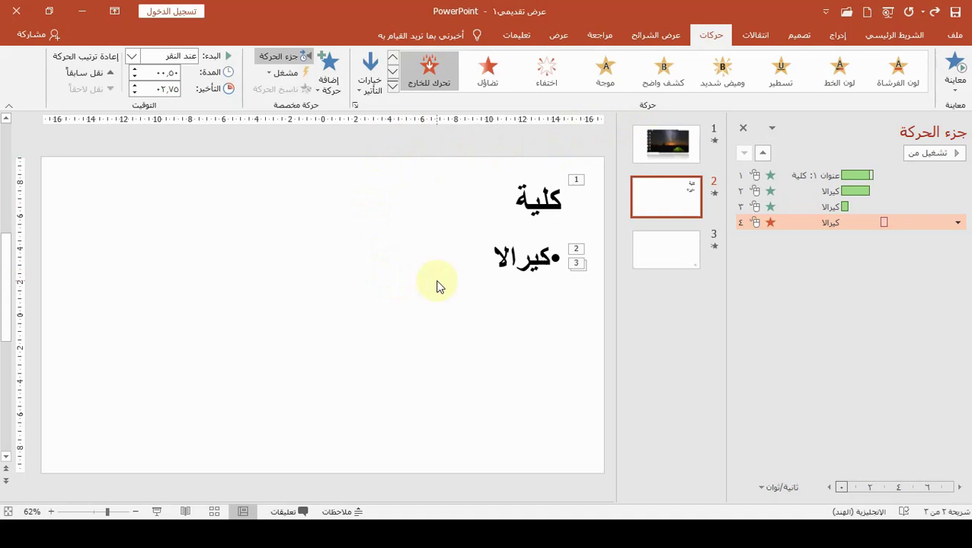
Select the title كلية and apply the Arcs (أقواس) motion path from Motion Paths
left_click(500, 295)
double_click(533, 200)
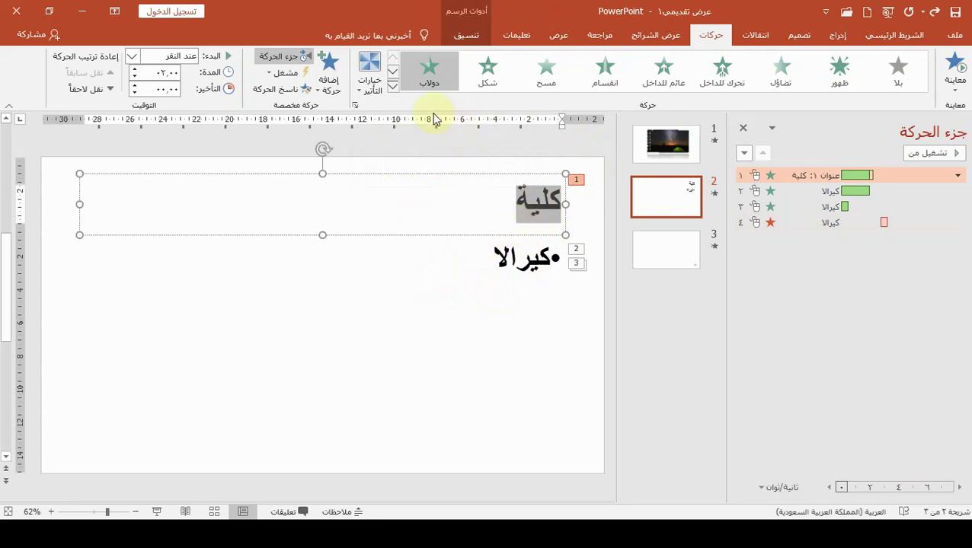
left_click(394, 91)
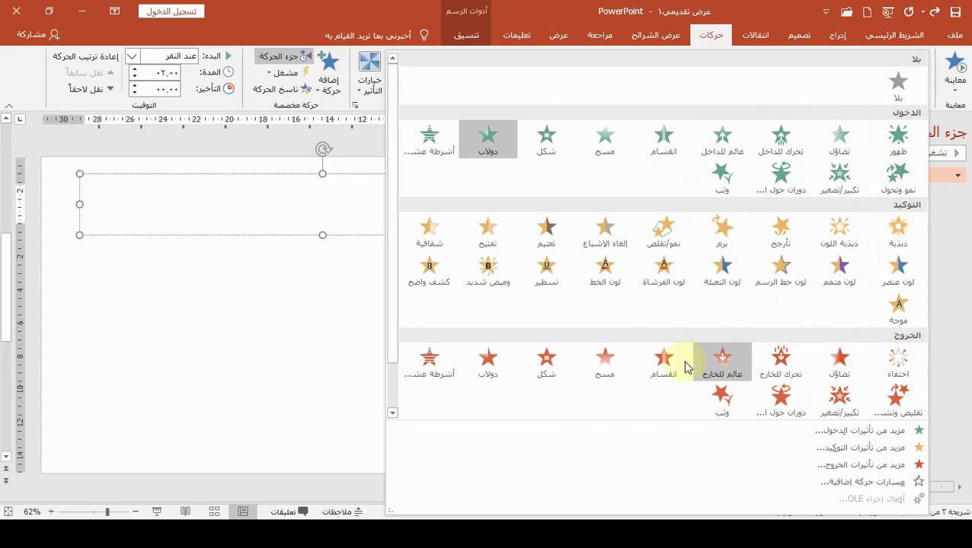
scroll(397, 366, "down", 1)
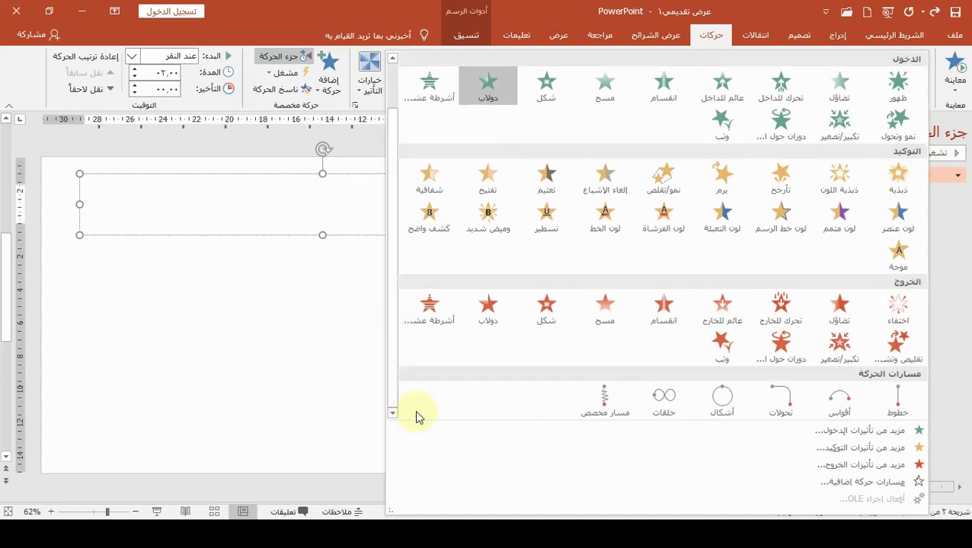
left_click(845, 401)
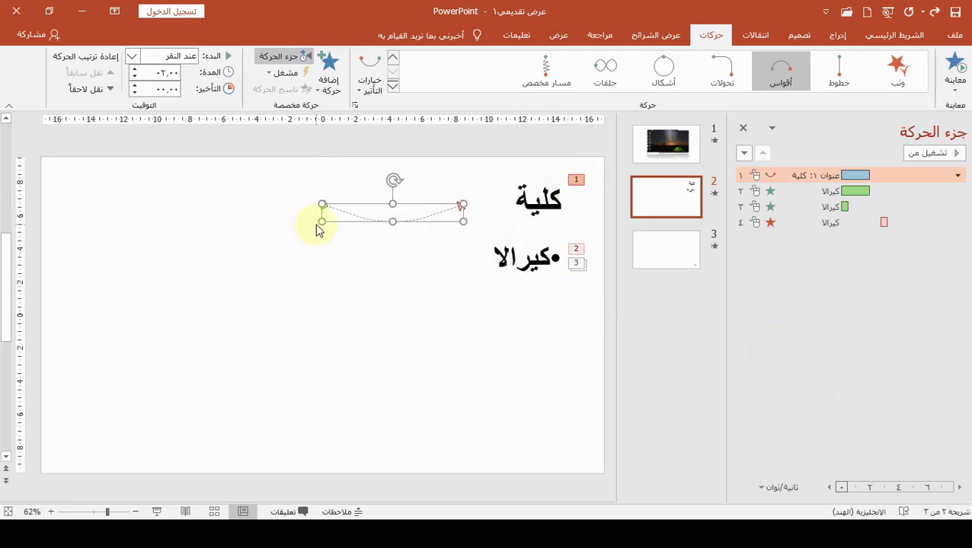
Set the Direction of the Fly Out exit (animation 4) to To Left
right_click(853, 220)
left_click(887, 289)
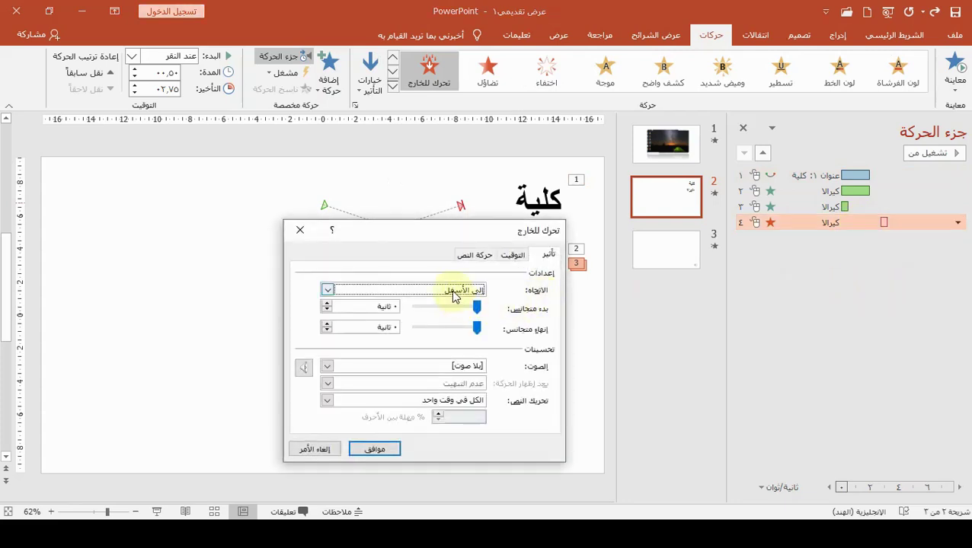
left_click(454, 293)
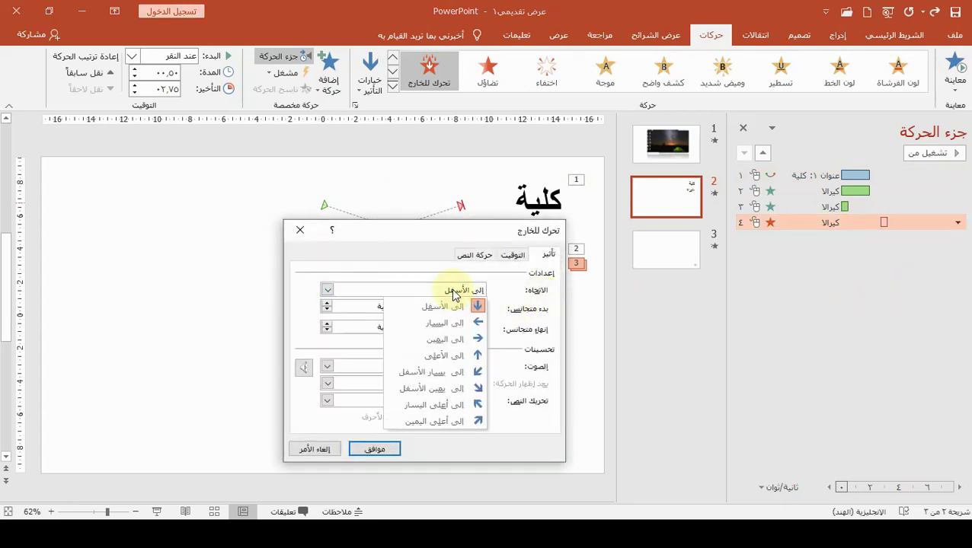
left_click(466, 324)
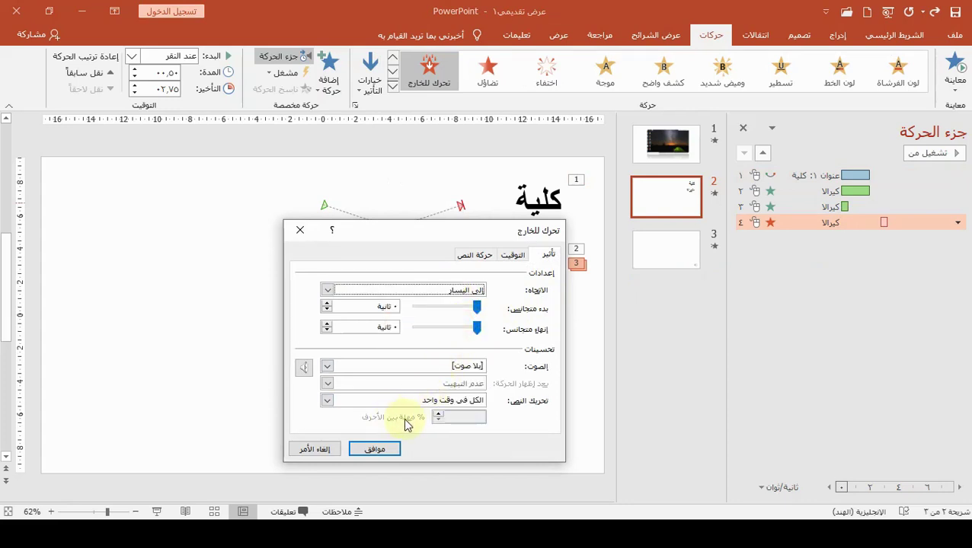
left_click(366, 452)
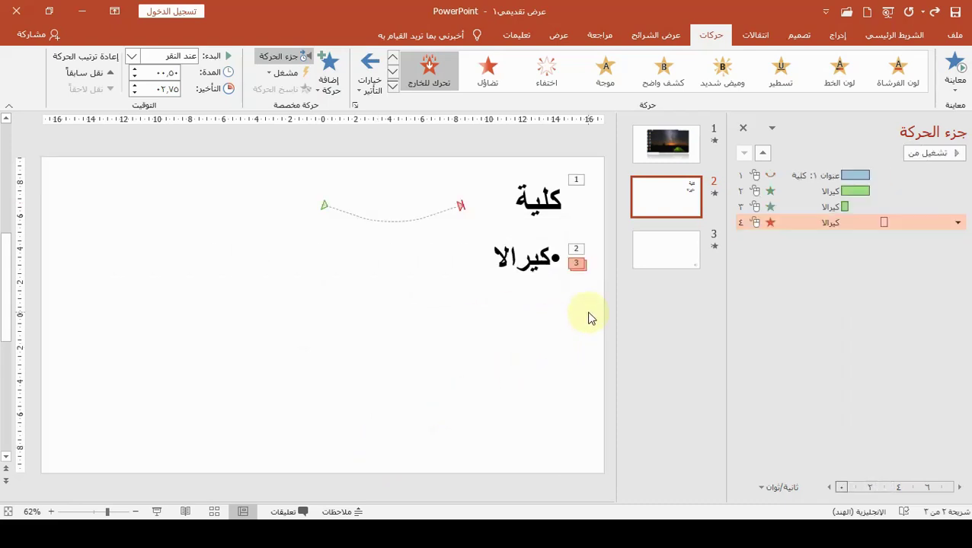
left_click(523, 257)
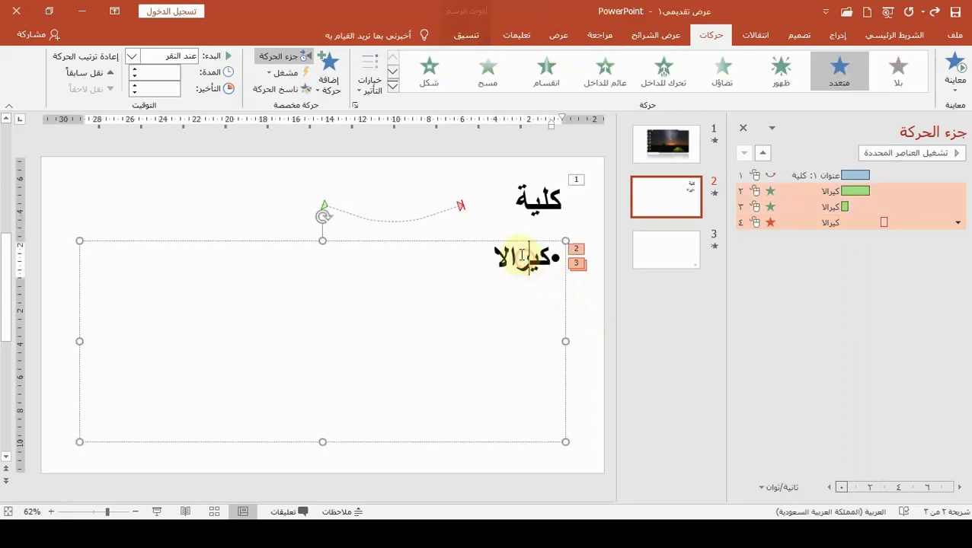
left_click(536, 197)
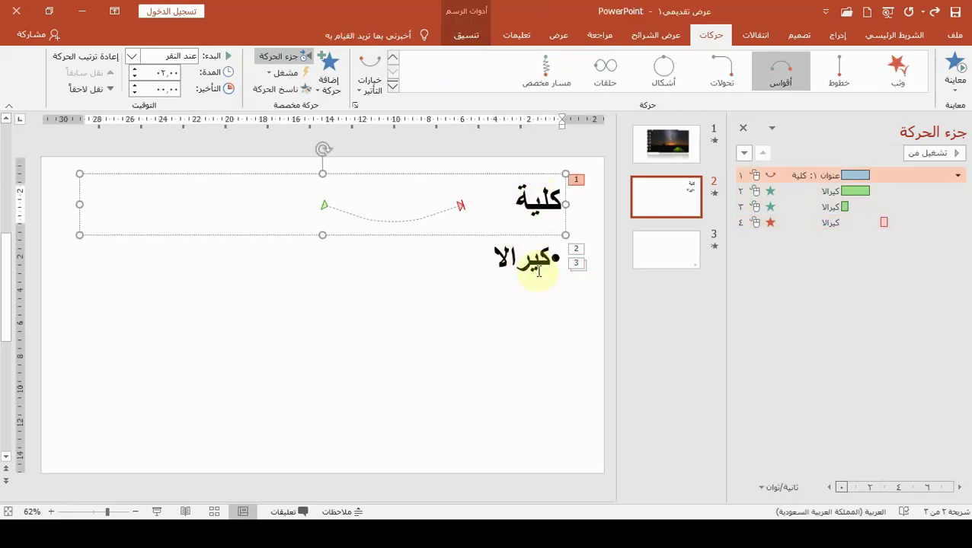
left_click(532, 258)
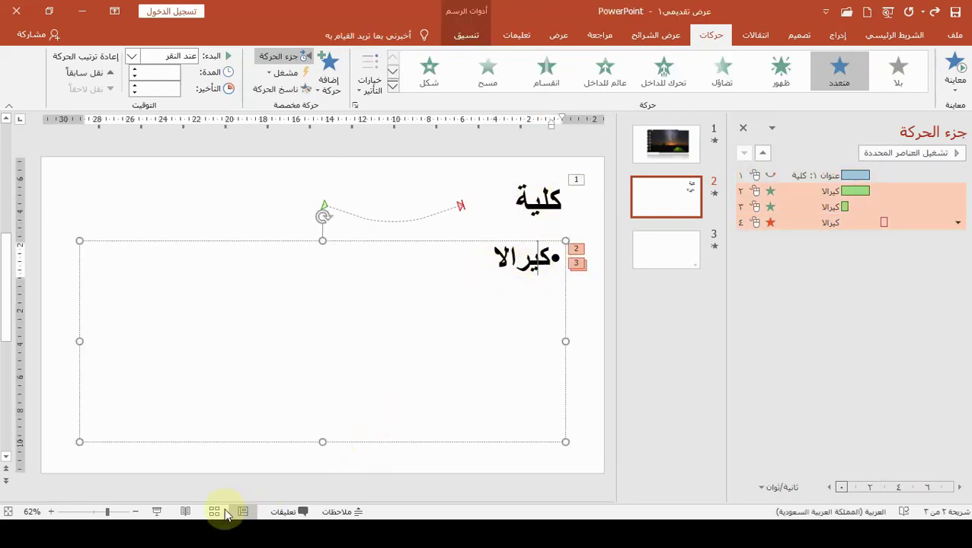
left_click(157, 511)
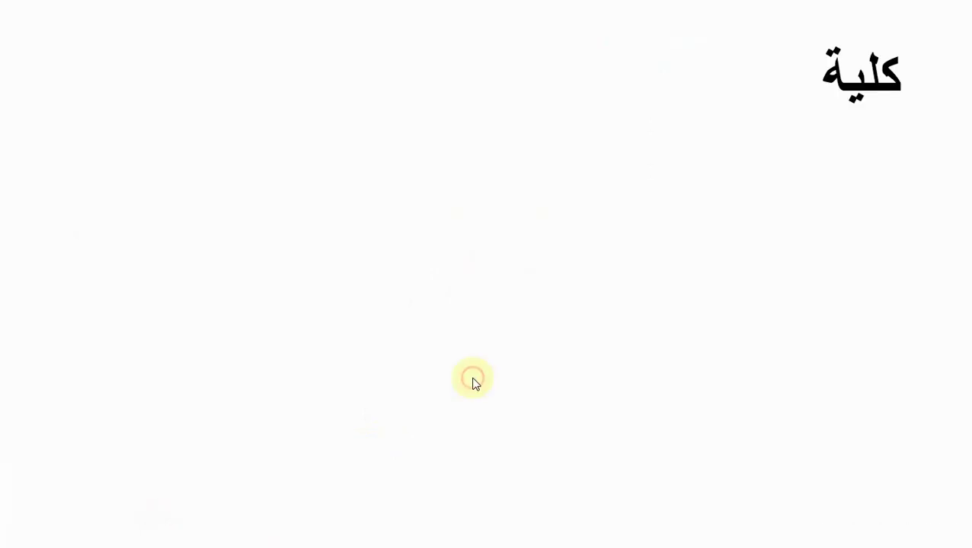
left_click(483, 354)
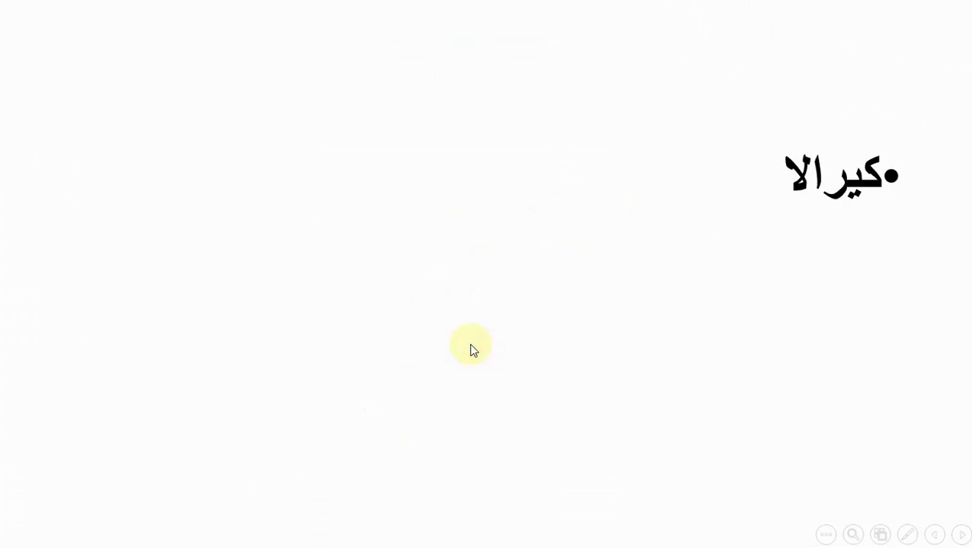
left_click(470, 348)
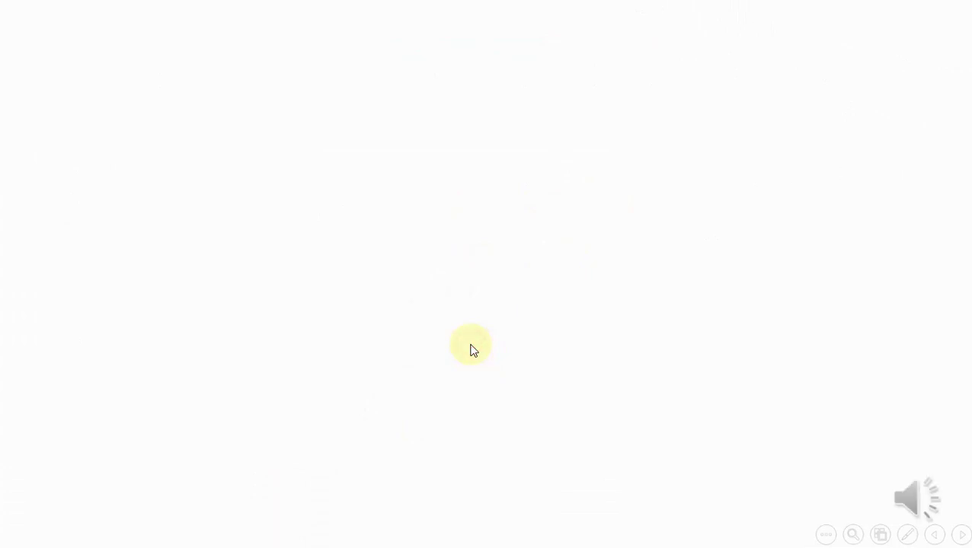
key("Escape")
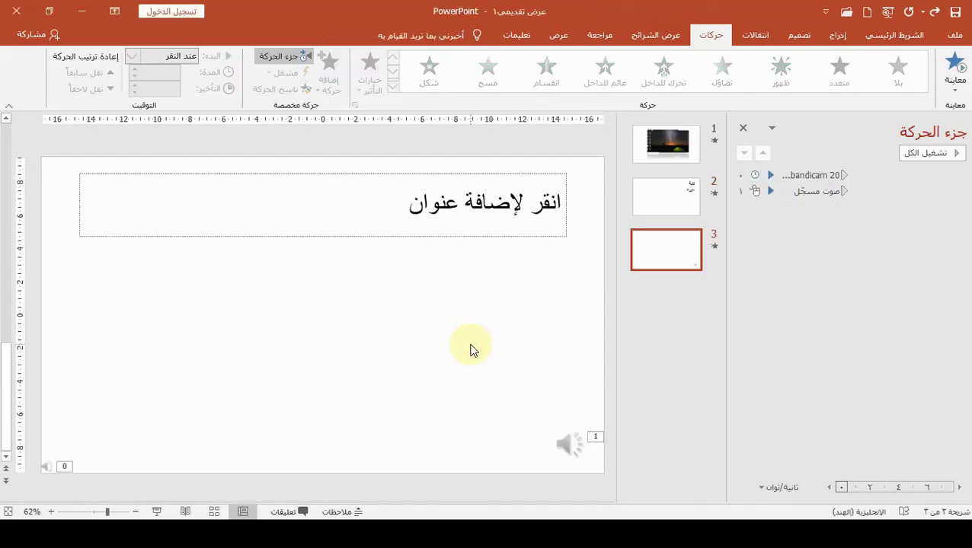
scroll(499, 340, "up", 1)
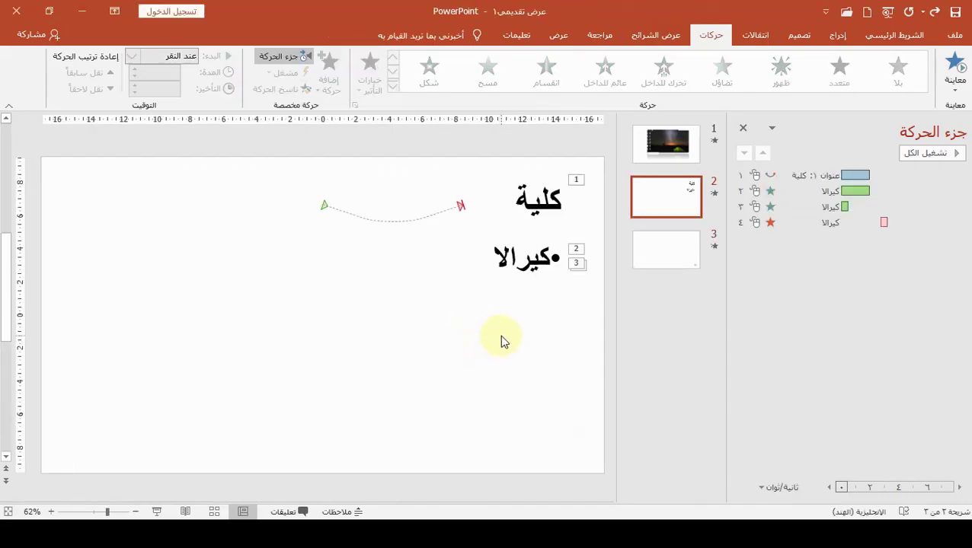